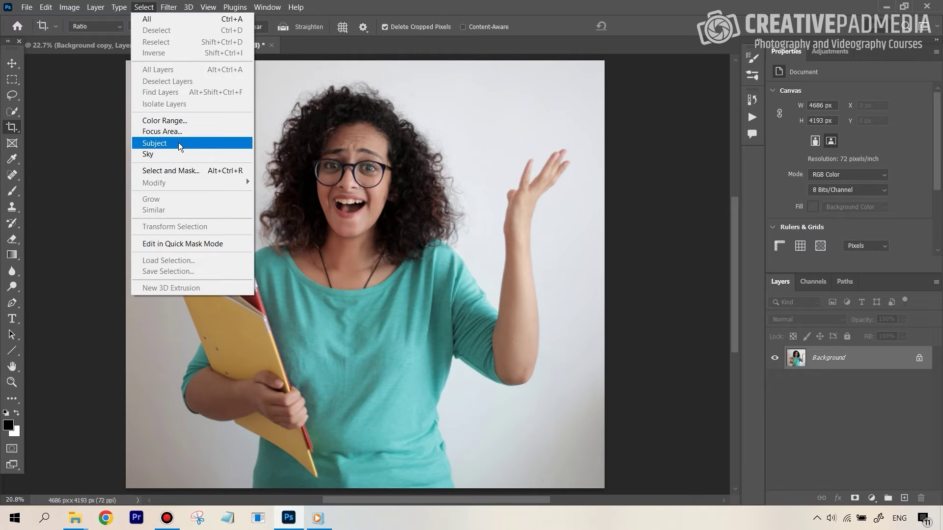
Select the subject of the photo automatically and open the selection in Select and Mask
{"action": "left_click", "coordinate": [178, 143]}
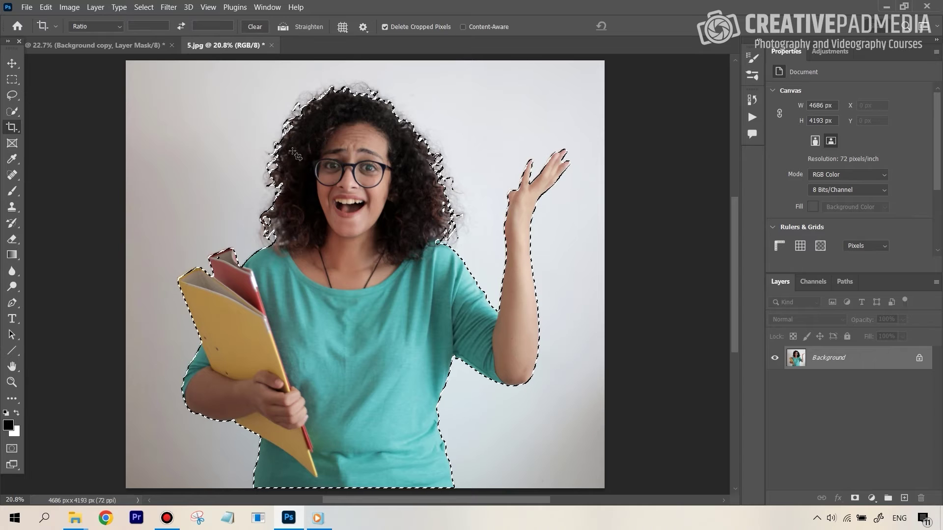
{"action": "left_click", "coordinate": [142, 7]}
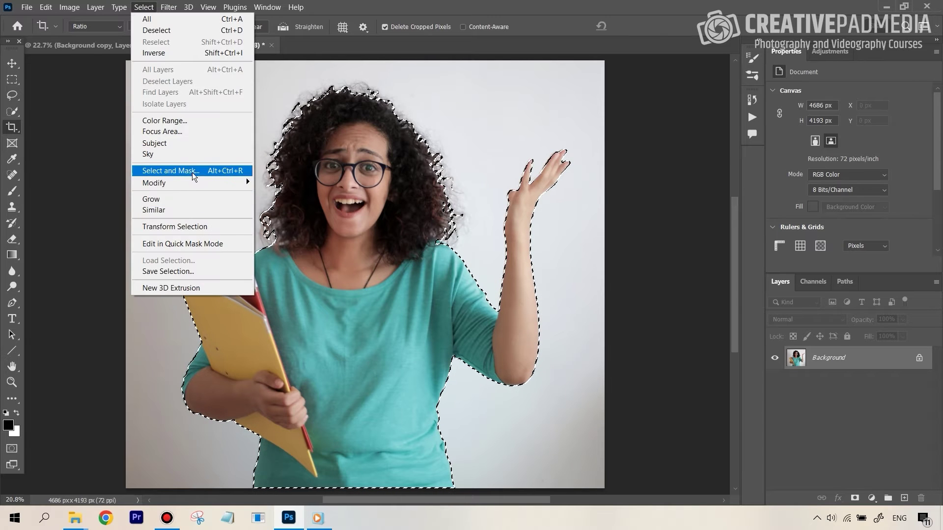
{"action": "left_click", "coordinate": [188, 171]}
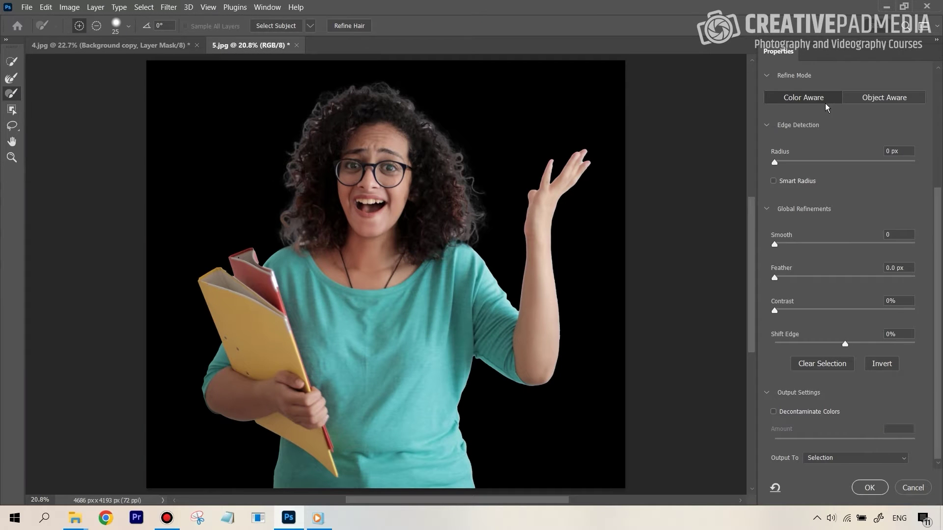
Change the preview color of the masked areas to a fully saturated bright green
{"action": "left_click", "coordinate": [939, 121]}
{"action": "left_click", "coordinate": [792, 175]}
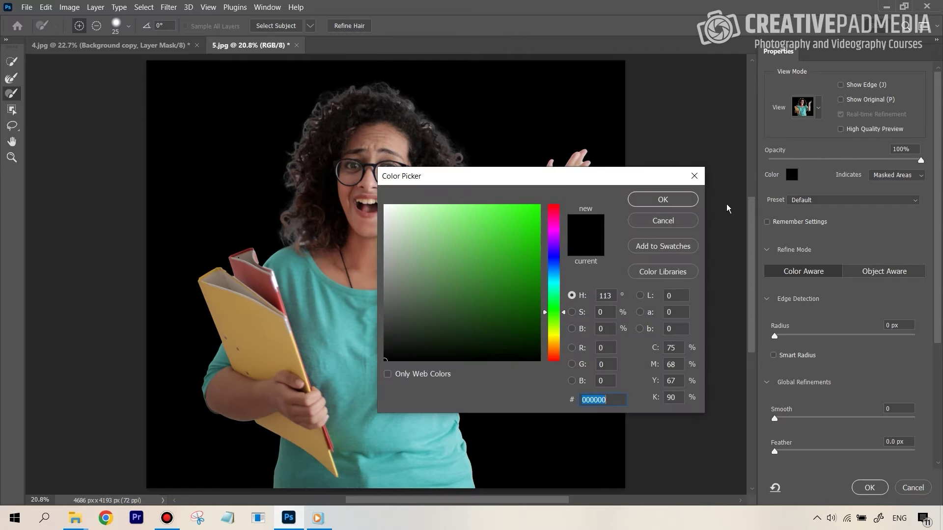
{"action": "left_click", "coordinate": [503, 259]}
{"action": "left_click_drag", "start_coordinate": [502, 259], "coordinate": [539, 205]}
{"action": "left_click", "coordinate": [663, 199]}
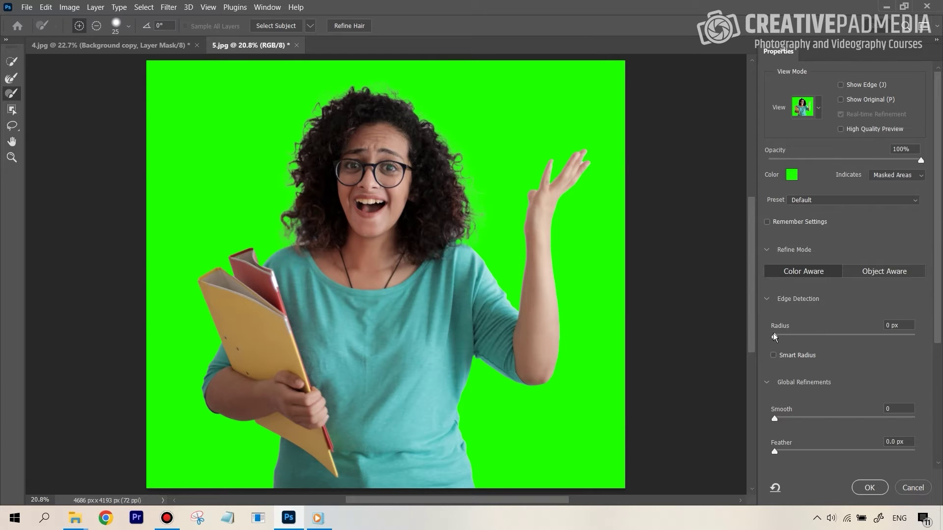
Try an edge detection radius of 250 px with Smart Radius switched on and off
{"action": "left_click_drag", "start_coordinate": [774, 337], "coordinate": [933, 337]}
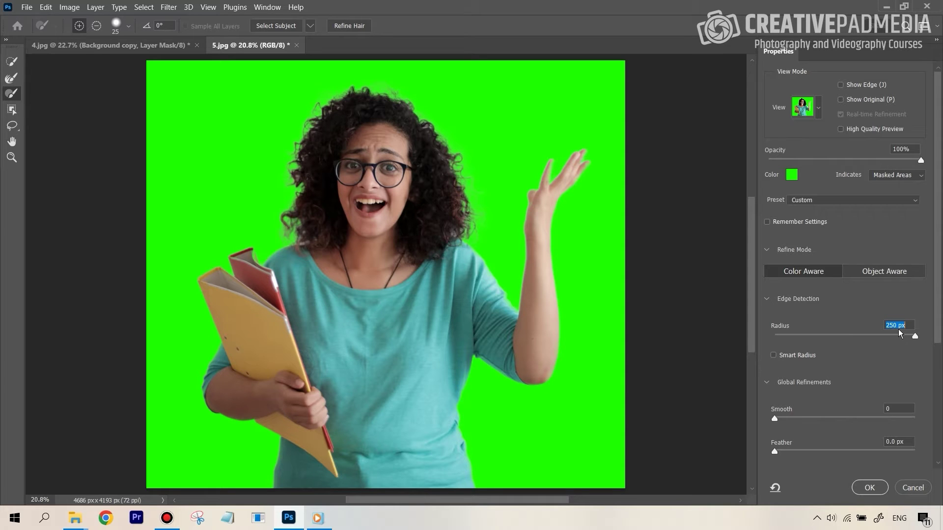
{"action": "left_click", "coordinate": [775, 358]}
{"action": "left_click", "coordinate": [774, 356]}
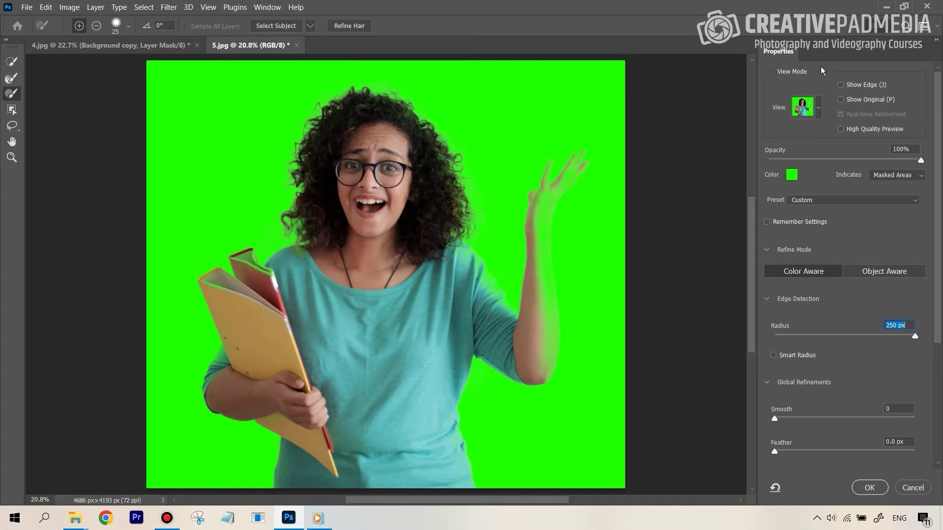
Set the edge detection radius to 200 px and enable Smart Radius, showing the edge zone only while adjusting
{"action": "left_click", "coordinate": [840, 85]}
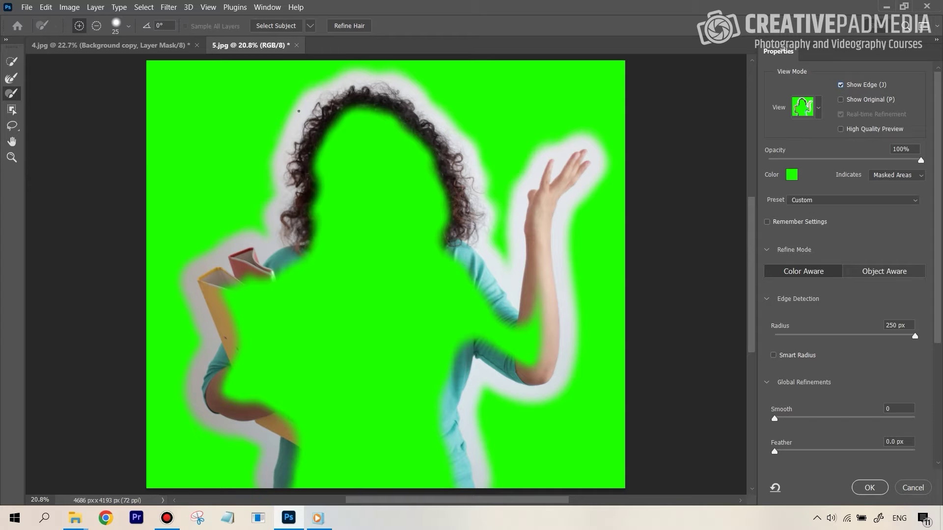
{"action": "left_click_drag", "start_coordinate": [885, 336], "coordinate": [908, 339]}
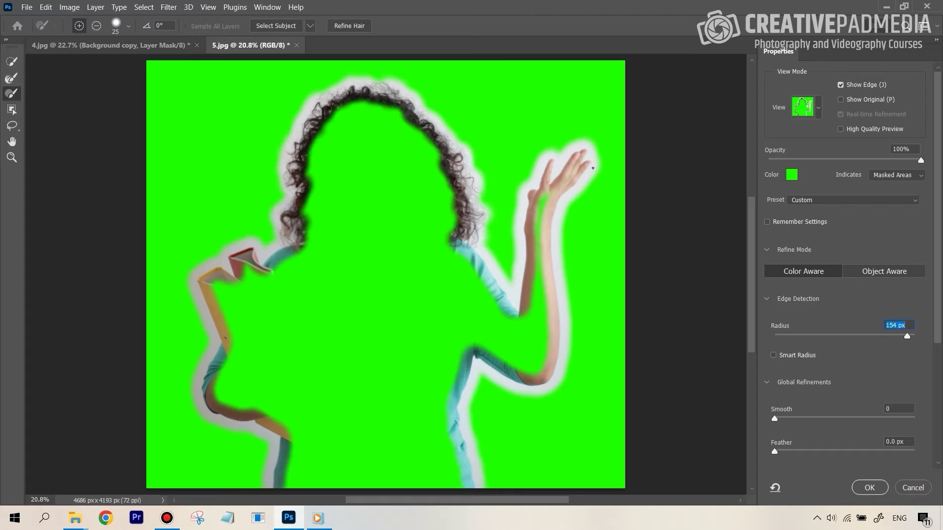
{"action": "left_click_drag", "start_coordinate": [907, 337], "coordinate": [915, 338]}
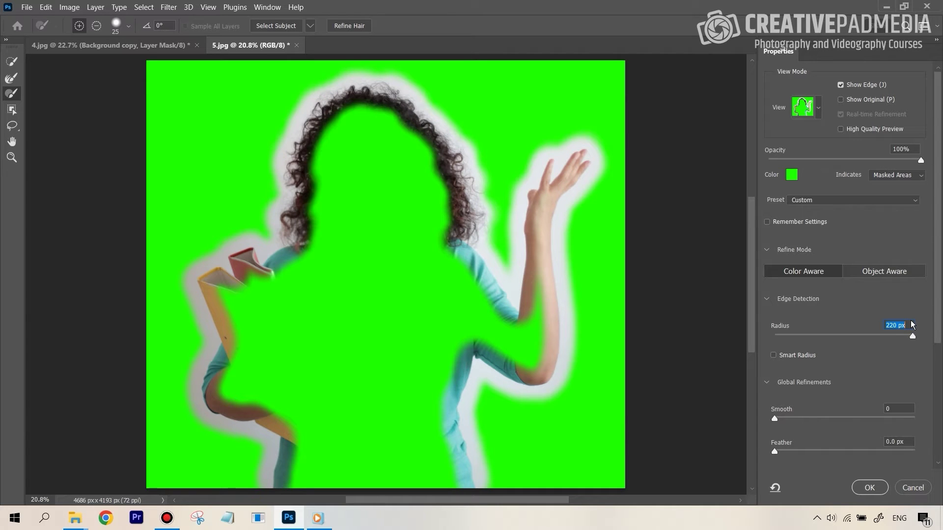
{"action": "type", "text": "200"}
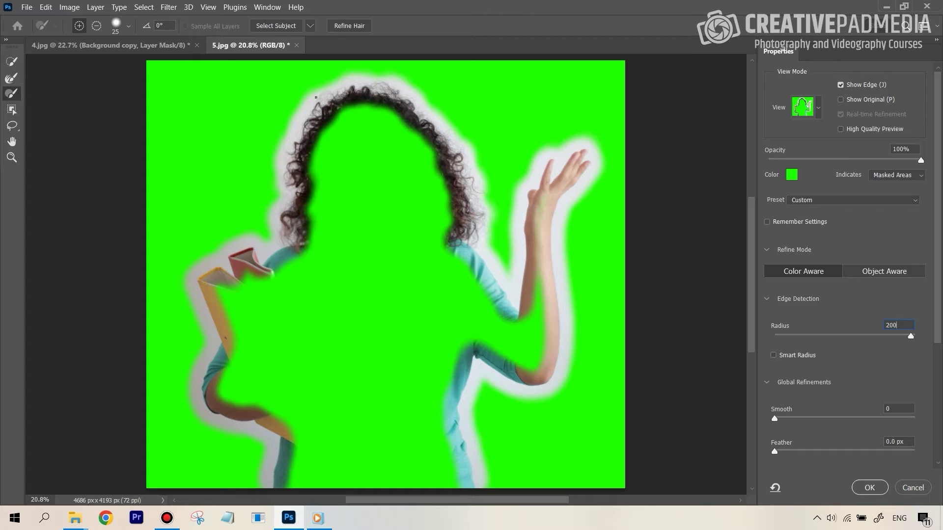
{"action": "key", "text": "Return"}
{"action": "left_click", "coordinate": [773, 355]}
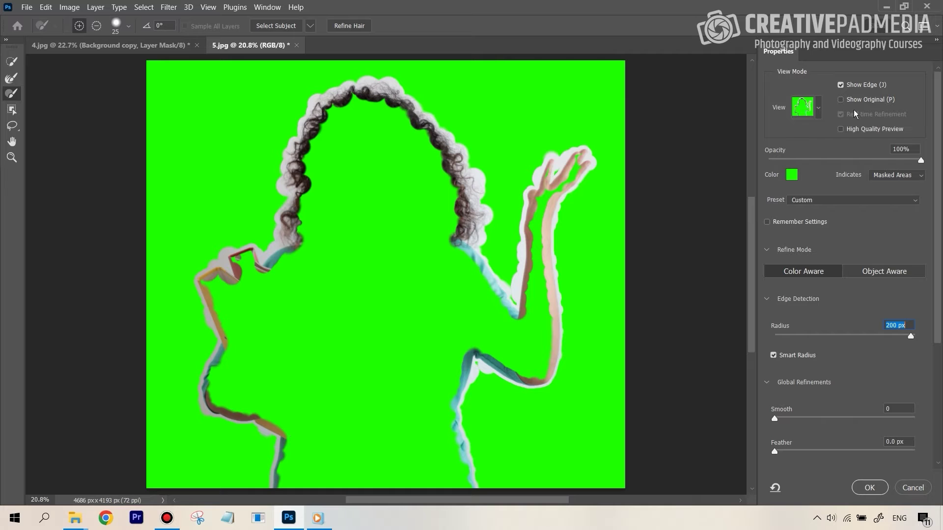
{"action": "left_click", "coordinate": [840, 85]}
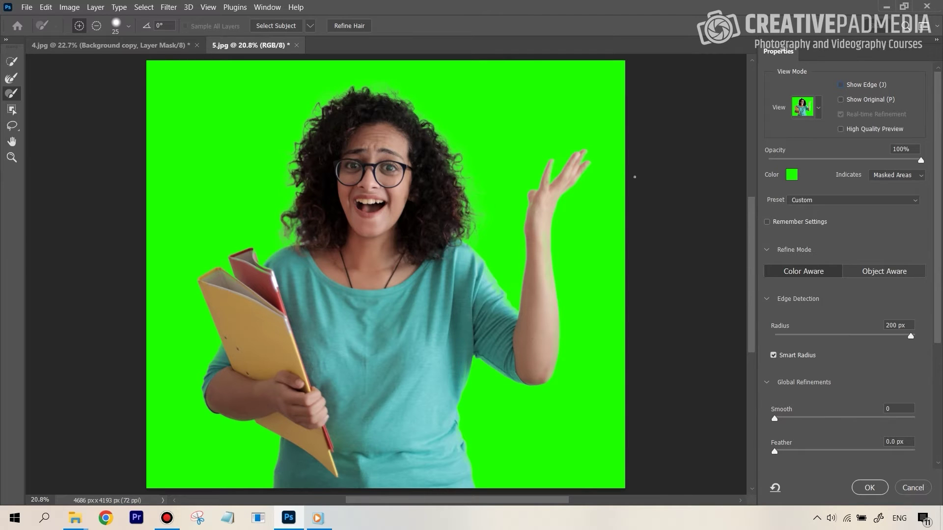
Preview the cutout on black and set Shift Edge to -19%
{"action": "left_click", "coordinate": [819, 108]}
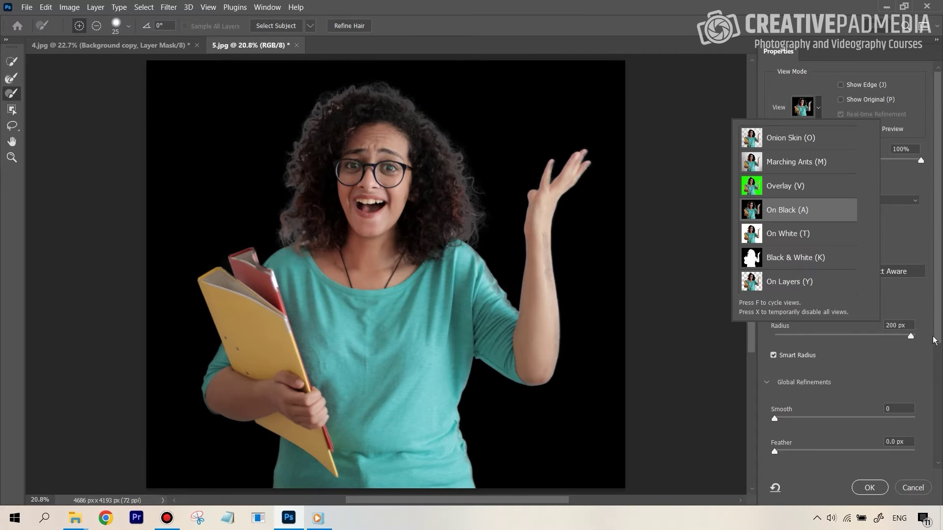
{"action": "scroll", "coordinate": [936, 341], "scroll_direction": "down", "scroll_amount": 3}
{"action": "left_click_drag", "start_coordinate": [843, 384], "coordinate": [832, 385]}
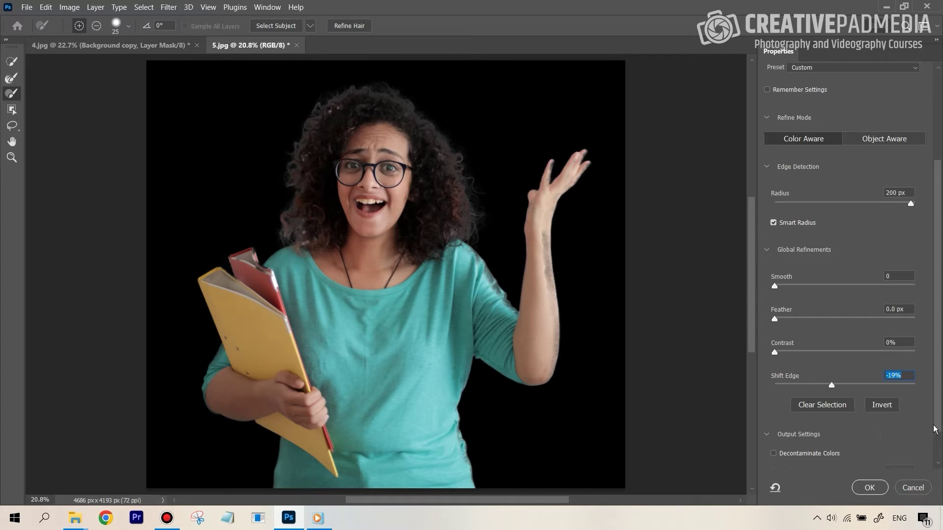
Enable Decontaminate Colors and reduce its amount to a partial strength
{"action": "left_click_drag", "start_coordinate": [937, 431], "coordinate": [938, 464]}
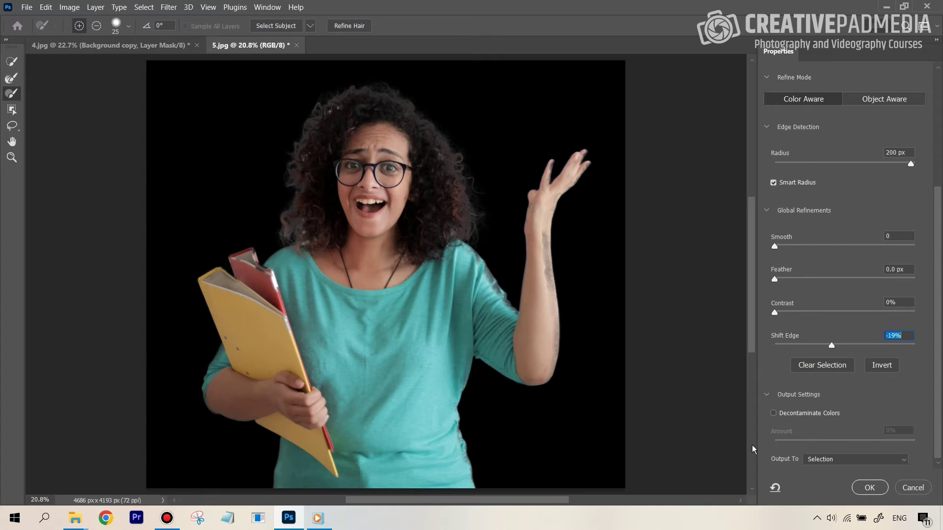
{"action": "left_click", "coordinate": [773, 413]}
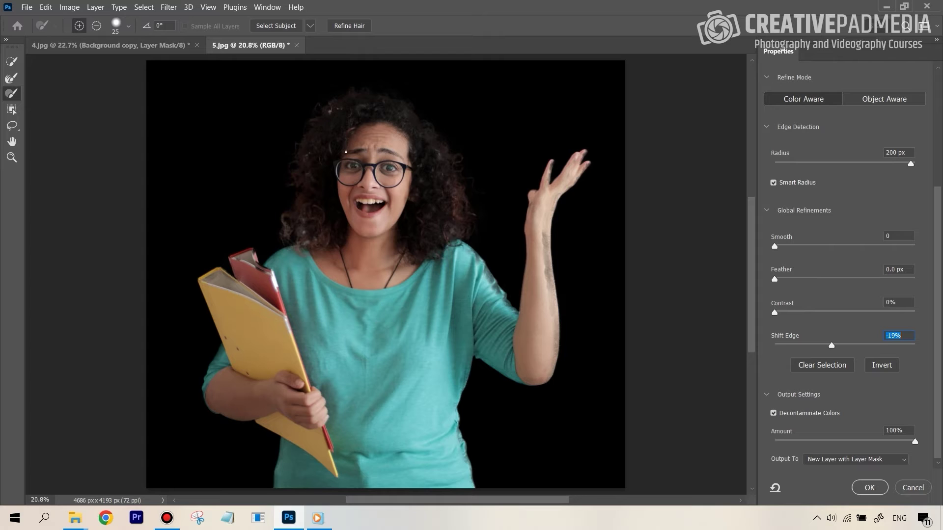
{"action": "left_click", "coordinate": [855, 441]}
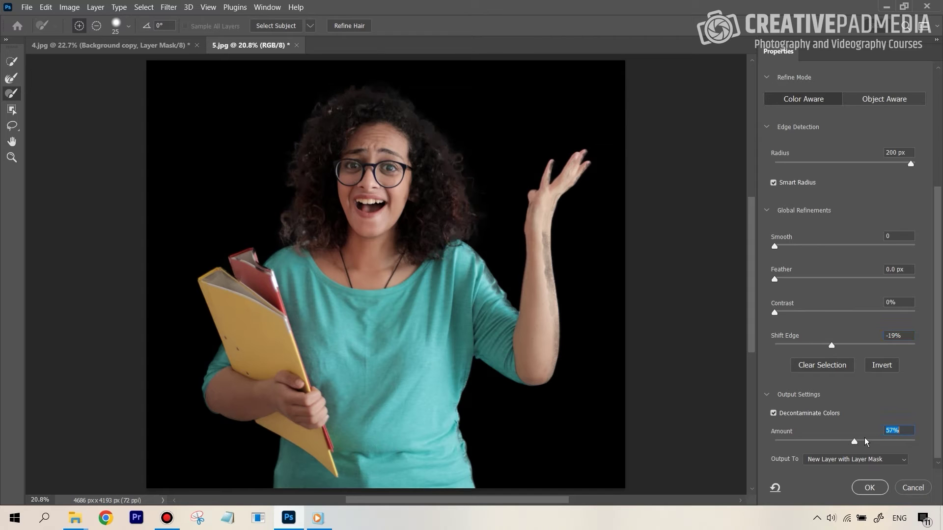
{"action": "left_click", "coordinate": [868, 442]}
Fine-tune Shift Edge slightly outward and output the cutout as a new layer with a layer mask
{"action": "left_click", "coordinate": [776, 314]}
{"action": "left_click_drag", "start_coordinate": [831, 345], "coordinate": [834, 347]}
{"action": "left_click", "coordinate": [869, 488]}
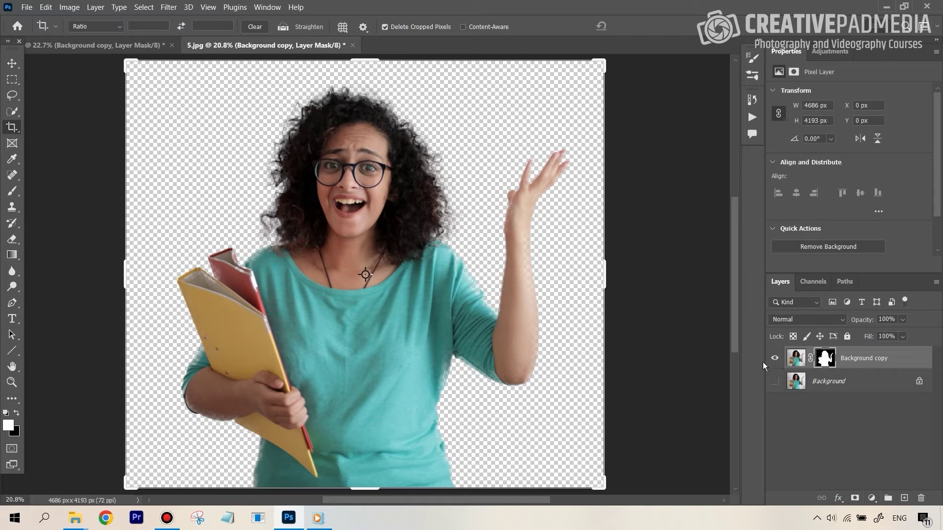
Add a pure red Solid Color fill layer and place it directly beneath the cutout layer
{"action": "left_click", "coordinate": [872, 498]}
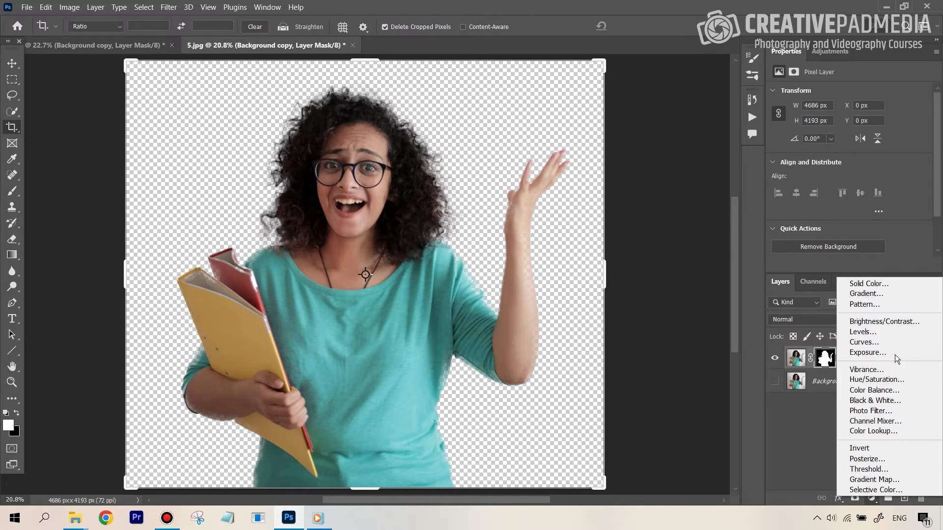
{"action": "left_click", "coordinate": [880, 285]}
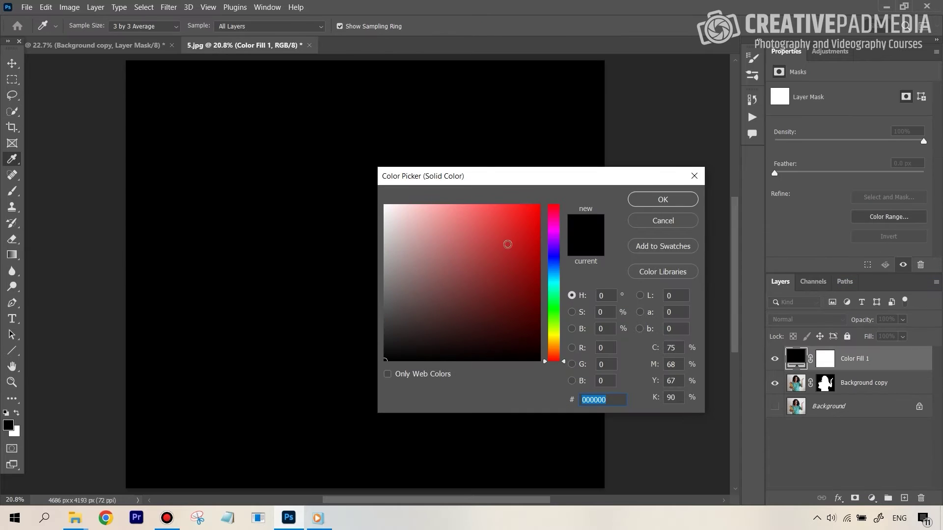
{"action": "left_click_drag", "start_coordinate": [508, 244], "coordinate": [669, 174]}
{"action": "left_click", "coordinate": [663, 199]}
{"action": "key", "text": "c"}
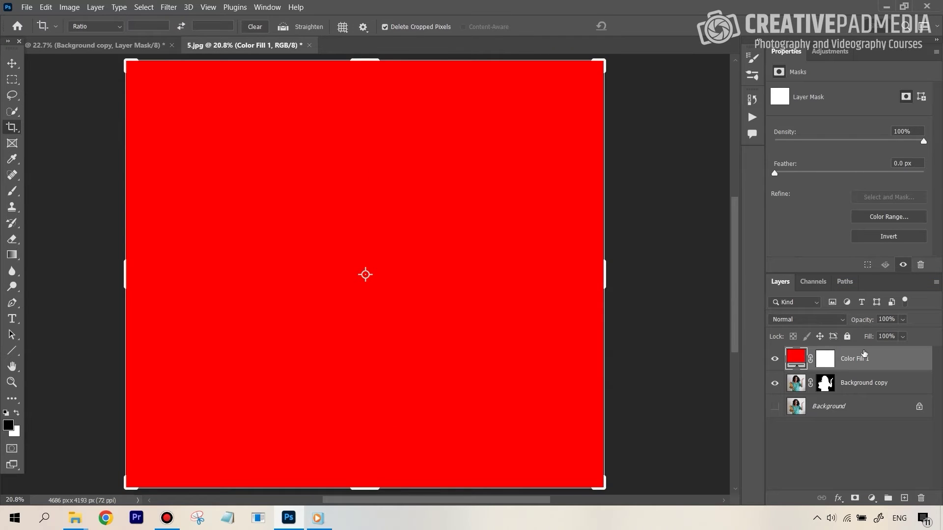
{"action": "left_click_drag", "start_coordinate": [867, 359], "coordinate": [865, 418]}
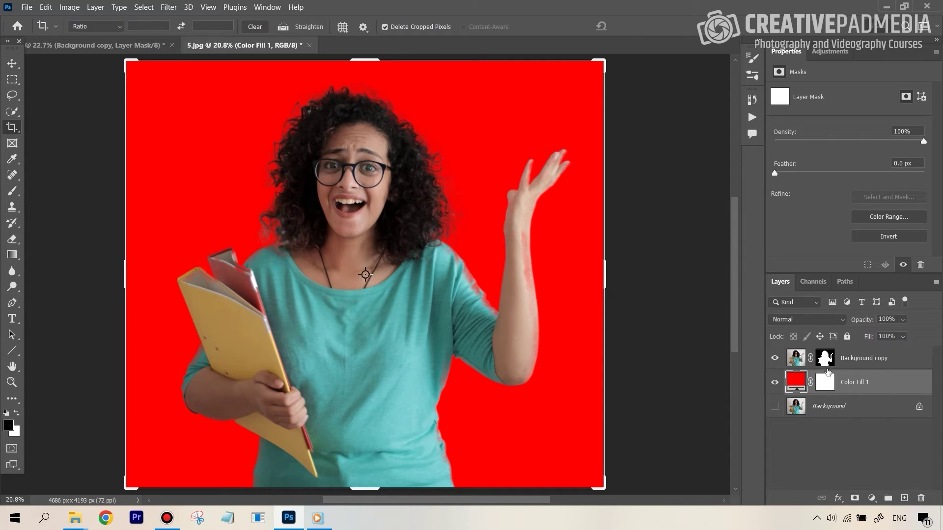
Display the cutout layer's mask on the canvas and choose the Brush tool for retouching it
{"action": "key", "text": "alt"}
{"action": "left_click", "coordinate": [825, 360], "text": "alt"}
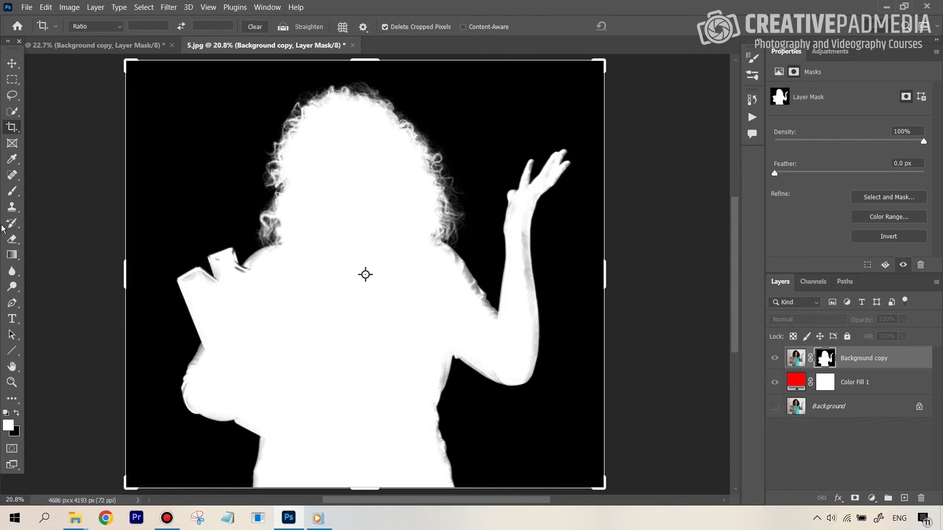
{"action": "left_click", "coordinate": [18, 192]}
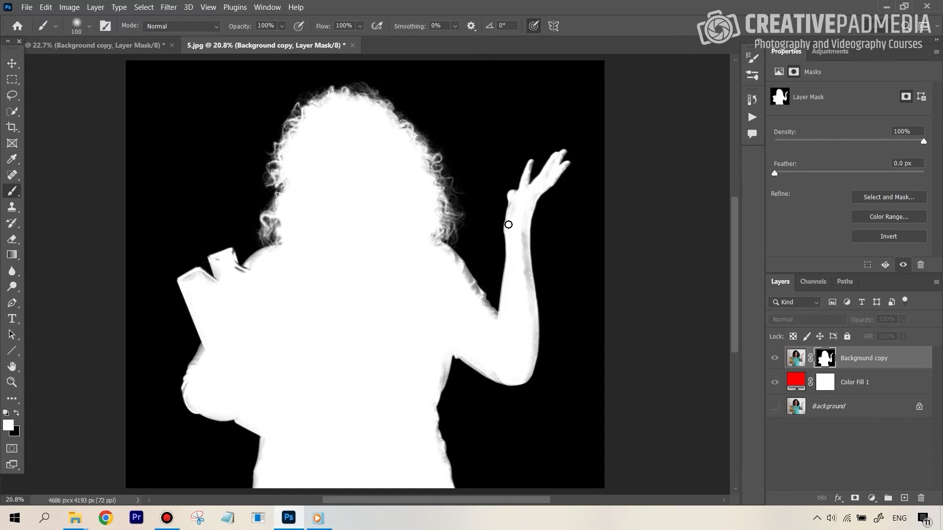
Try painting white directly over the outer edge of the raised forearm in the mask without a selection
{"action": "left_click_drag", "start_coordinate": [524, 228], "coordinate": [524, 232]}
{"action": "key", "text": "z"}
{"action": "left_click_drag", "start_coordinate": [579, 243], "coordinate": [522, 260]}
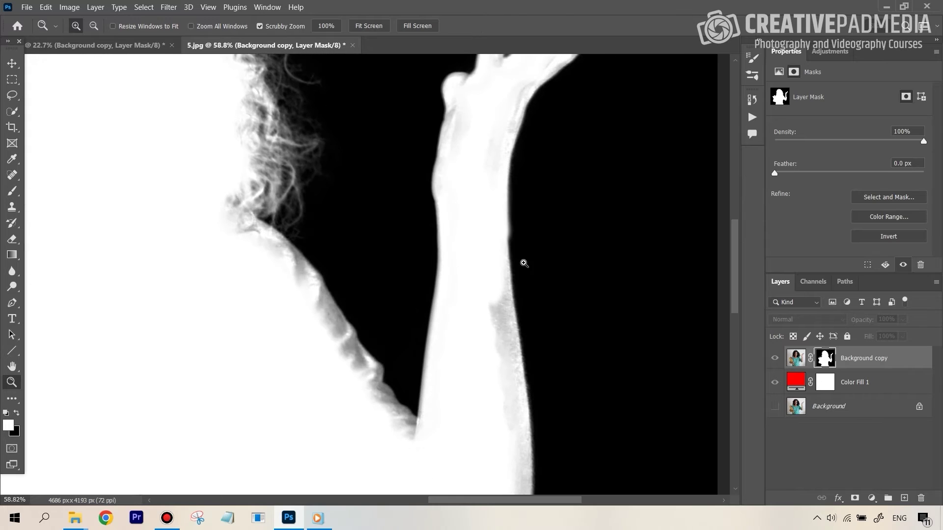
{"action": "key", "text": "b"}
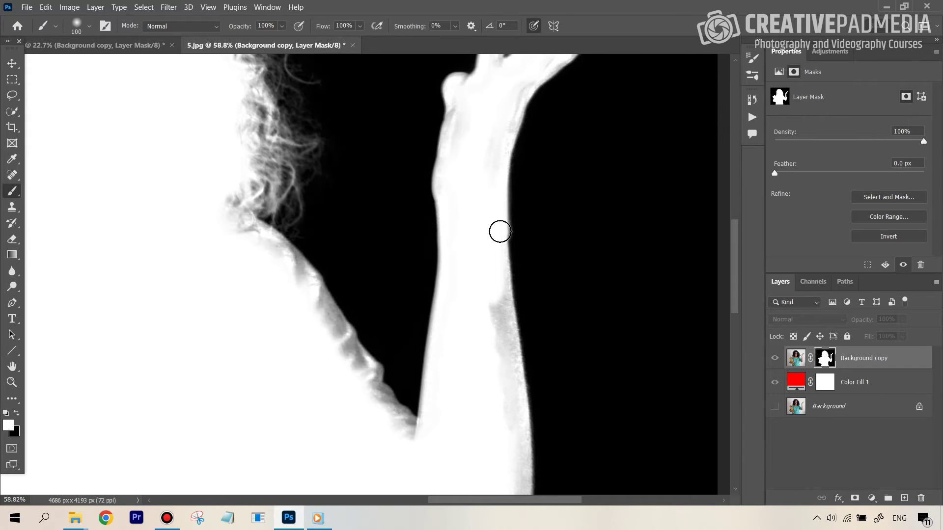
{"action": "left_click_drag", "start_coordinate": [509, 265], "coordinate": [517, 225]}
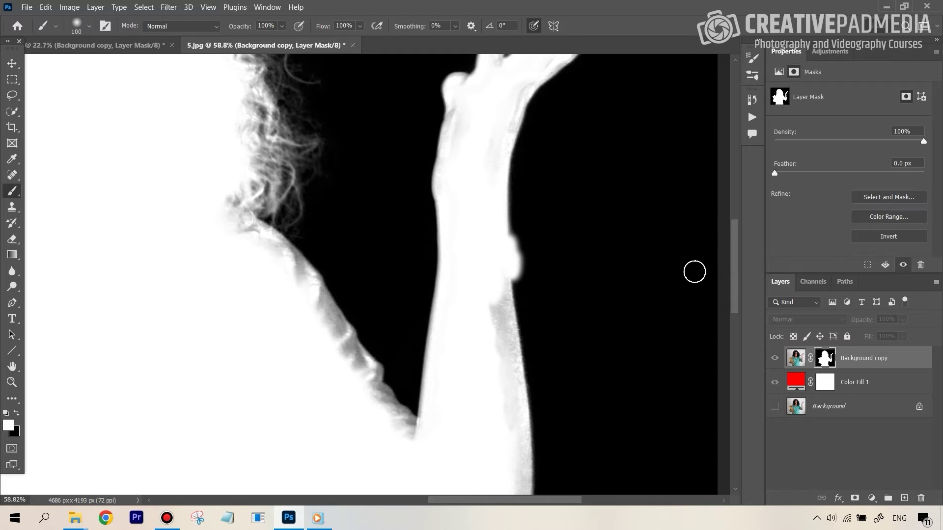
{"action": "key", "text": "x"}
{"action": "key", "text": "ctrl+2"}
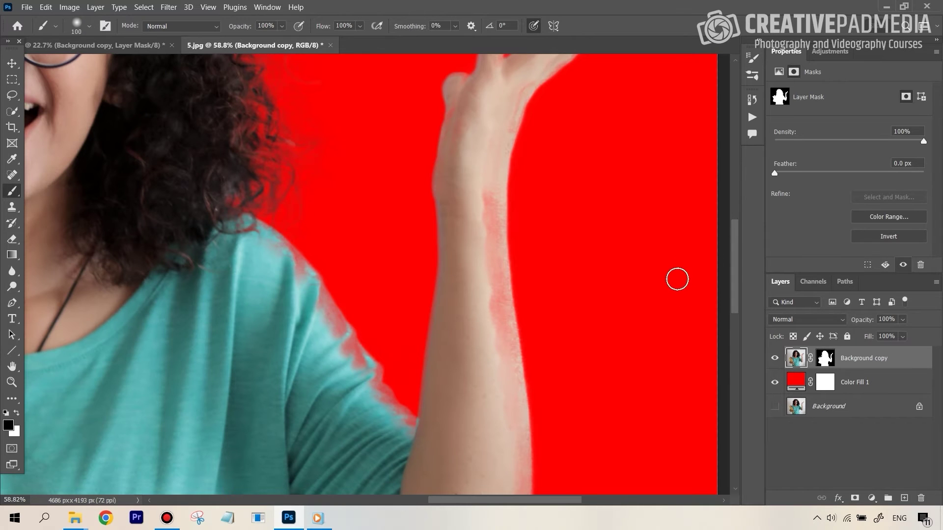
Load the cutout layer's mask as a selection and display that mask on the canvas
{"action": "key", "text": "ctrl"}
{"action": "left_click", "coordinate": [827, 361], "text": "ctrl"}
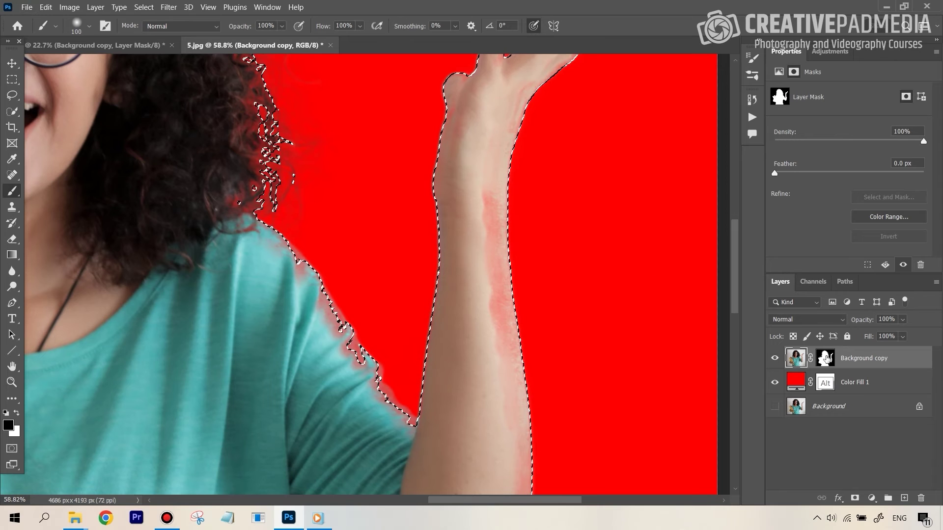
{"action": "left_click", "coordinate": [827, 359], "text": "alt"}
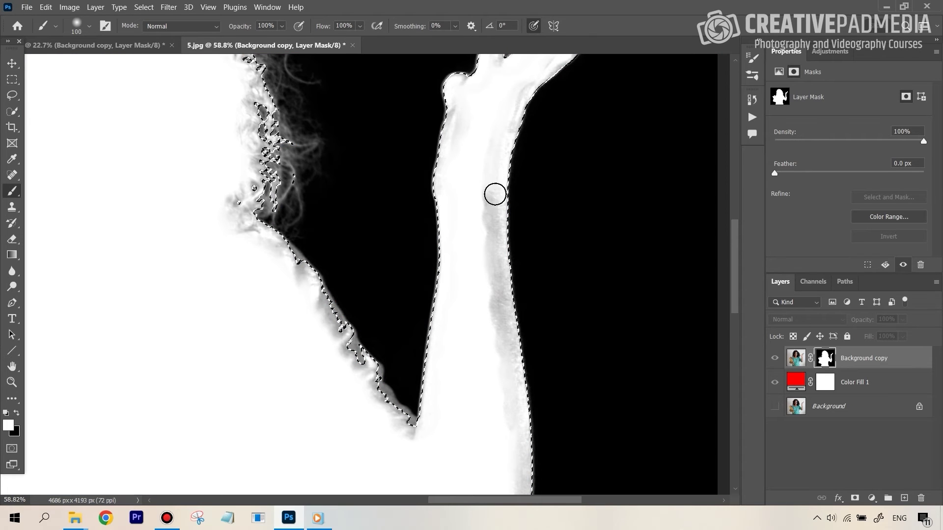
Paint white inside the active selection over the gray patches along the raised forearm's outer edge in the mask
{"action": "mouse_move", "coordinate": [494, 228]}
{"action": "left_mouse_down"}
{"action": "mouse_move", "coordinate": [513, 184]}
{"action": "mouse_move", "coordinate": [491, 205]}
{"action": "mouse_move", "coordinate": [497, 225]}
{"action": "mouse_move", "coordinate": [487, 208]}
{"action": "mouse_move", "coordinate": [501, 188]}
{"action": "left_mouse_up"}
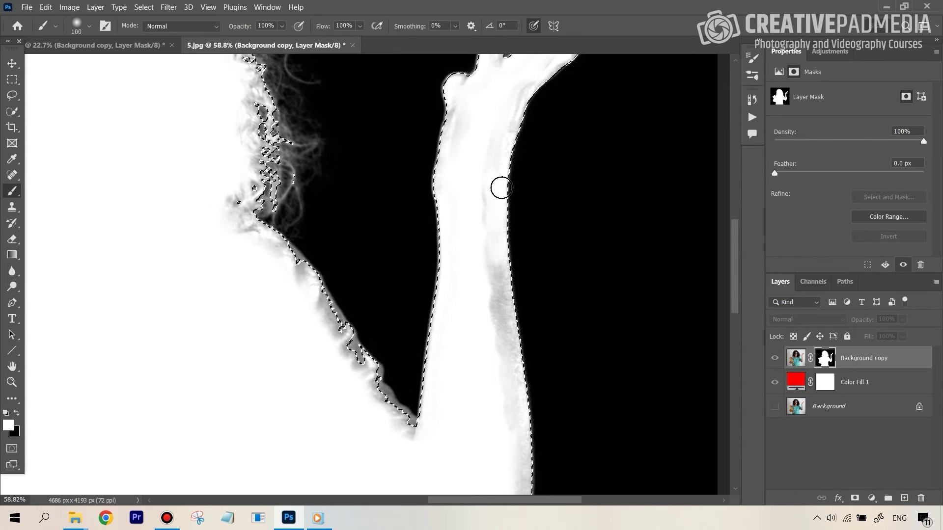
{"action": "left_click_drag", "start_coordinate": [510, 305], "coordinate": [504, 255]}
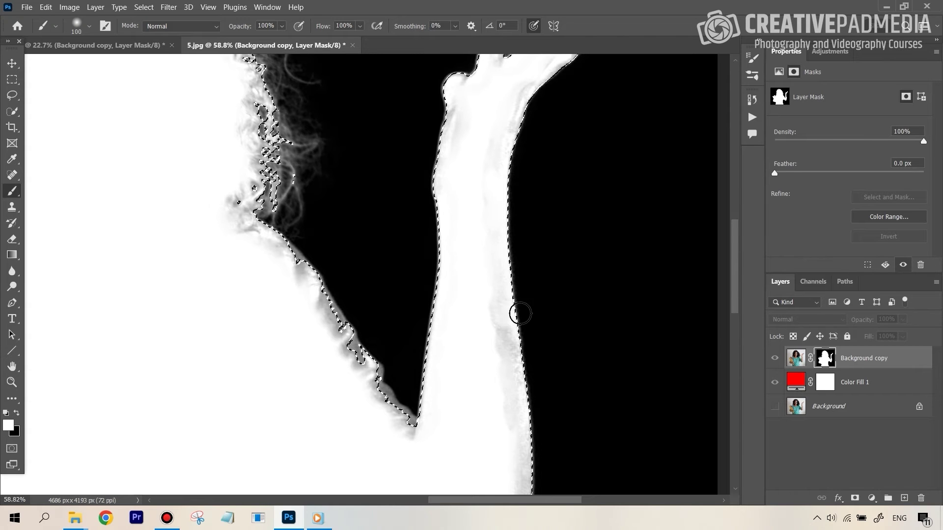
{"action": "left_click_drag", "start_coordinate": [520, 313], "coordinate": [506, 334]}
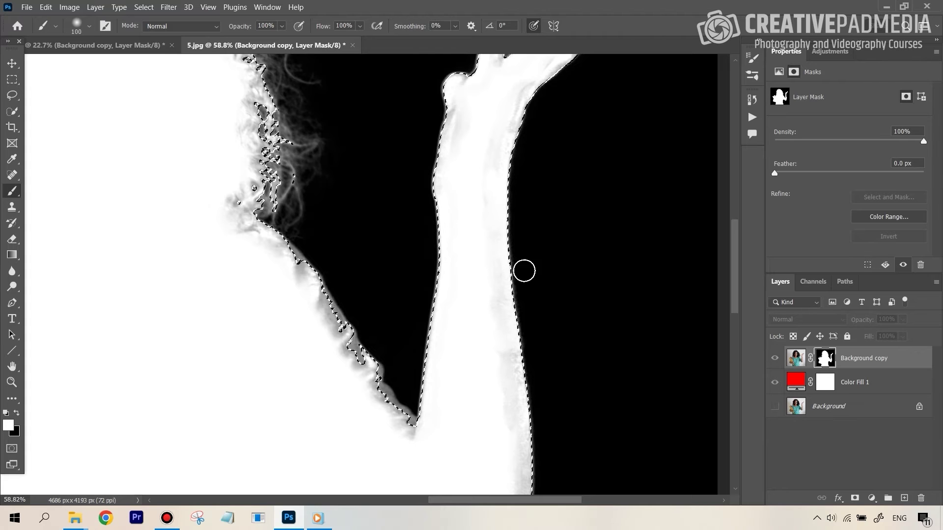
Examine the raised hand's mask edges up close and compare the mask with the cutout against the red fill
{"action": "left_click_drag", "start_coordinate": [537, 122], "coordinate": [503, 254]}
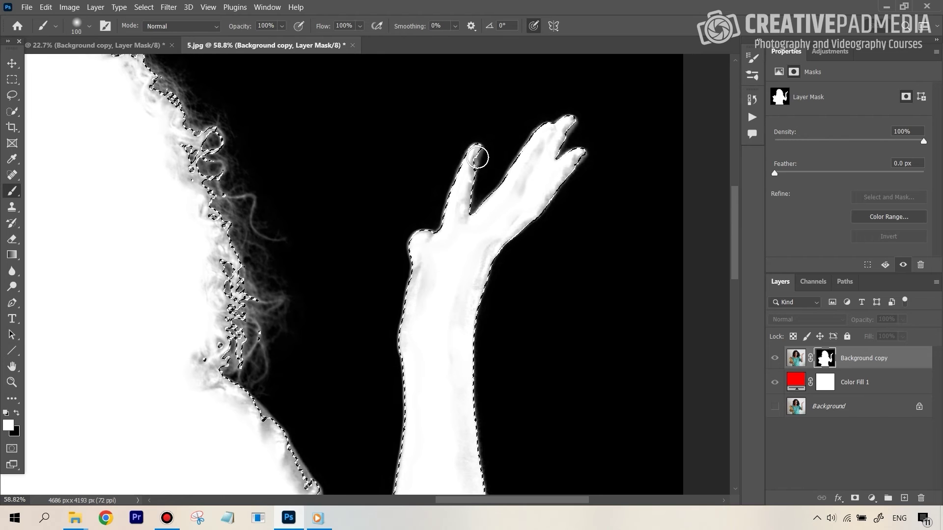
{"action": "key", "text": "z"}
{"action": "mouse_move", "coordinate": [476, 158]}
{"action": "left_mouse_down"}
{"action": "mouse_move", "coordinate": [514, 143]}
{"action": "mouse_move", "coordinate": [487, 173]}
{"action": "left_mouse_up"}
{"action": "key", "text": "b"}
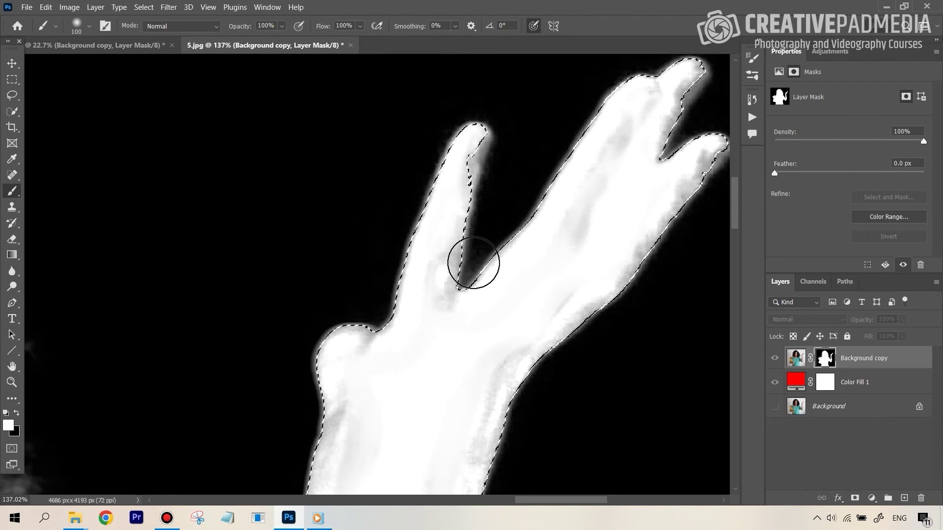
{"action": "key", "text": "z"}
{"action": "scroll", "coordinate": [524, 307], "scroll_direction": "down", "scroll_amount": 5}
{"action": "key", "text": "b"}
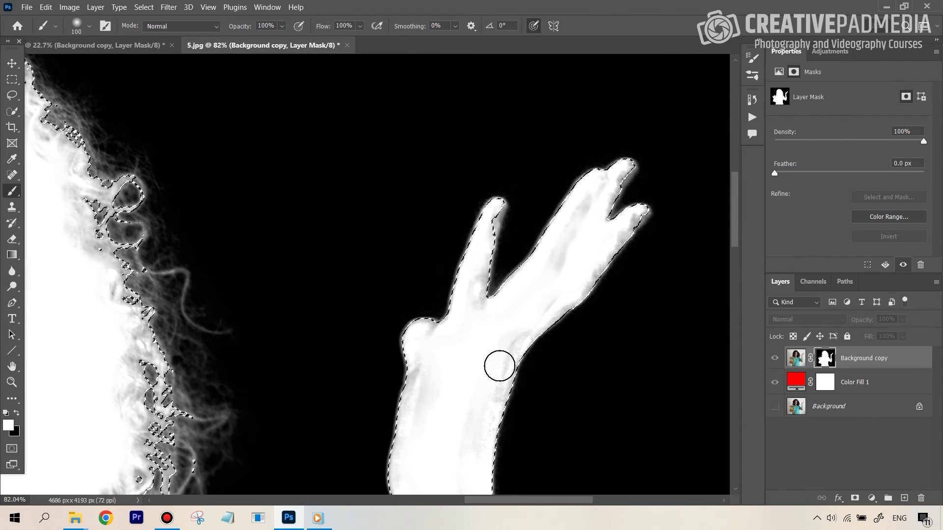
{"action": "left_click_drag", "start_coordinate": [499, 366], "coordinate": [529, 244]}
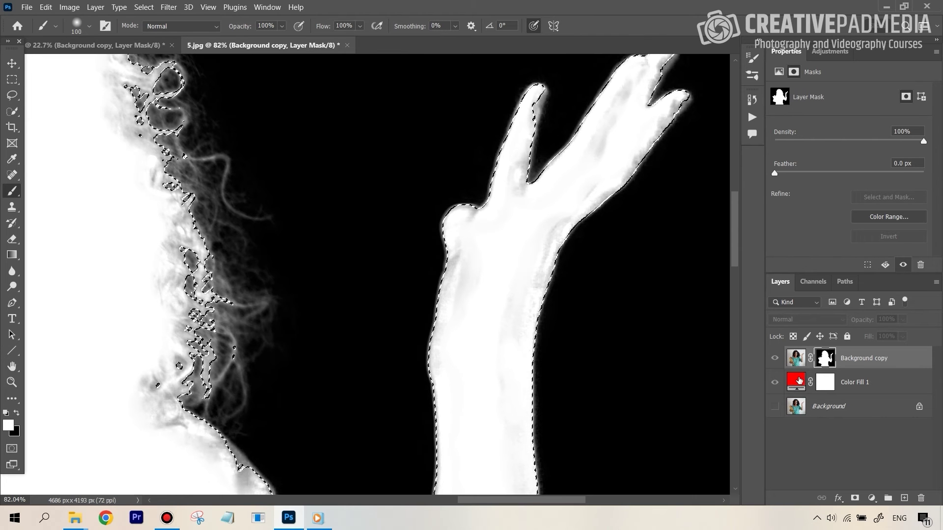
{"action": "left_click", "coordinate": [827, 359], "text": "alt"}
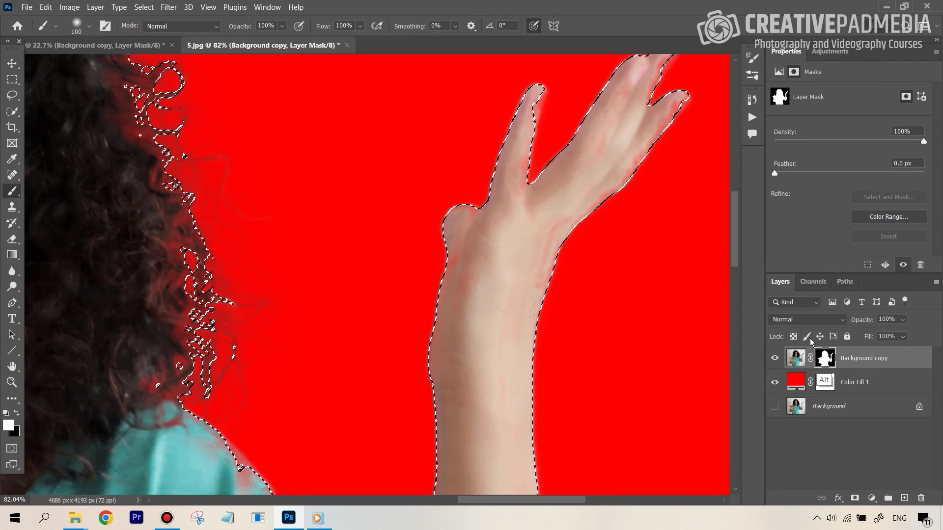
{"action": "left_click", "coordinate": [825, 359], "text": "alt"}
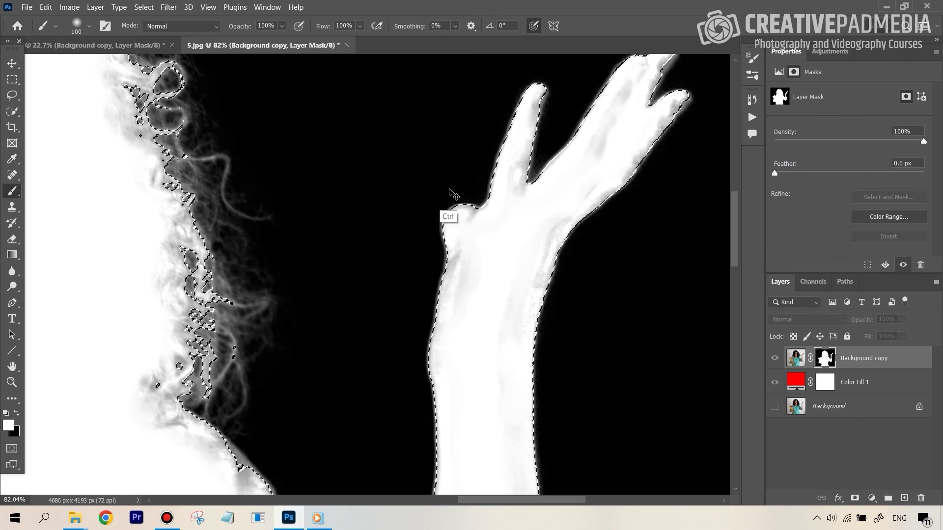
Deselect the mask selection and set the Brush tool's blending mode to Overlay
{"action": "key", "text": "ctrl+d"}
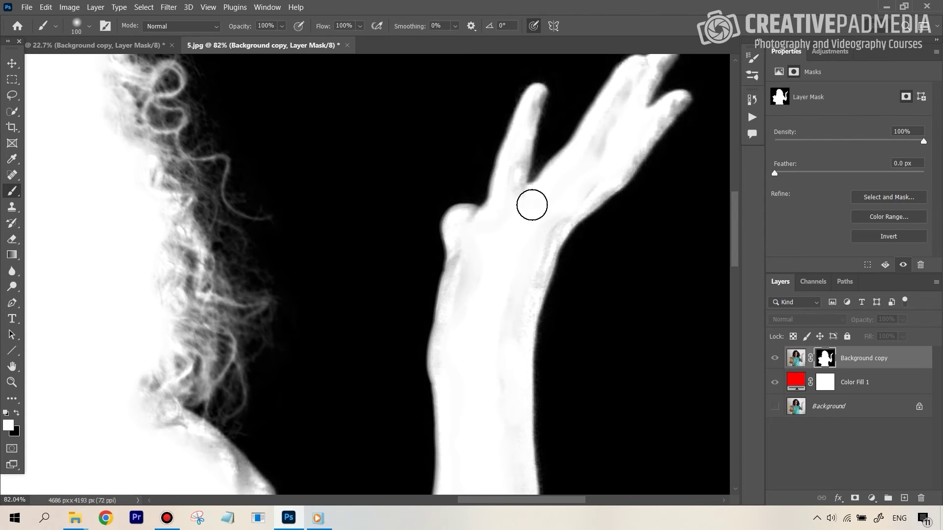
{"action": "mouse_move", "coordinate": [561, 225]}
{"action": "left_mouse_down"}
{"action": "mouse_move", "coordinate": [582, 214]}
{"action": "mouse_move", "coordinate": [606, 163]}
{"action": "left_mouse_up"}
{"action": "left_click", "coordinate": [205, 26]}
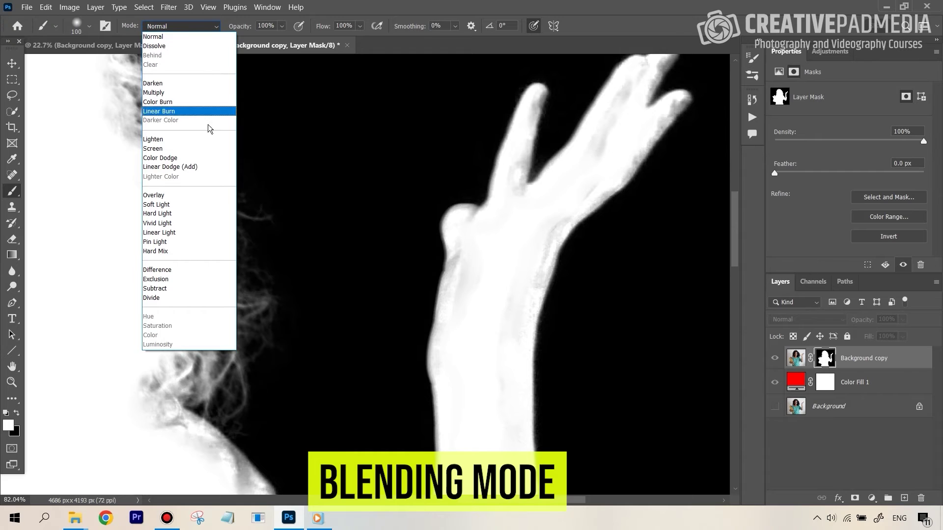
{"action": "left_click", "coordinate": [162, 194]}
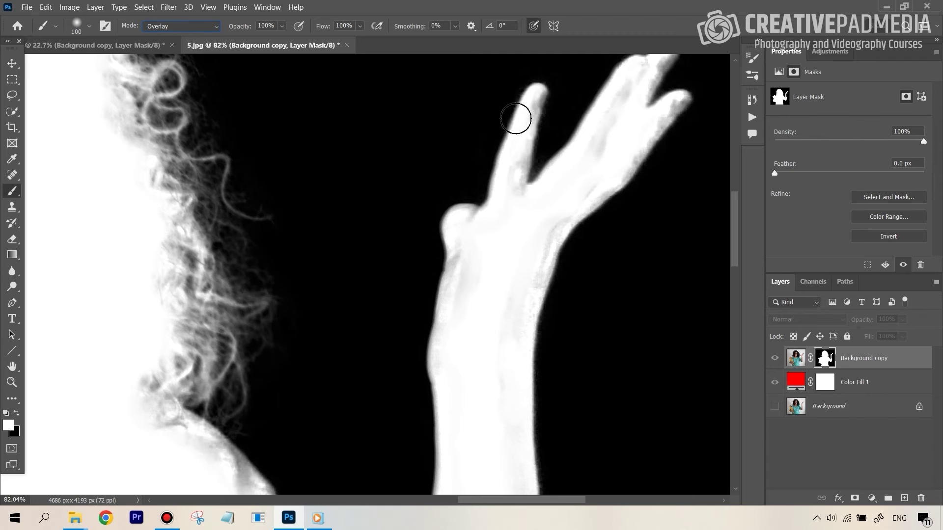
Try painting white over the wrist's inner edge below the thumb with the brush in Normal mode
{"action": "left_click", "coordinate": [181, 27]}
{"action": "left_click", "coordinate": [181, 35]}
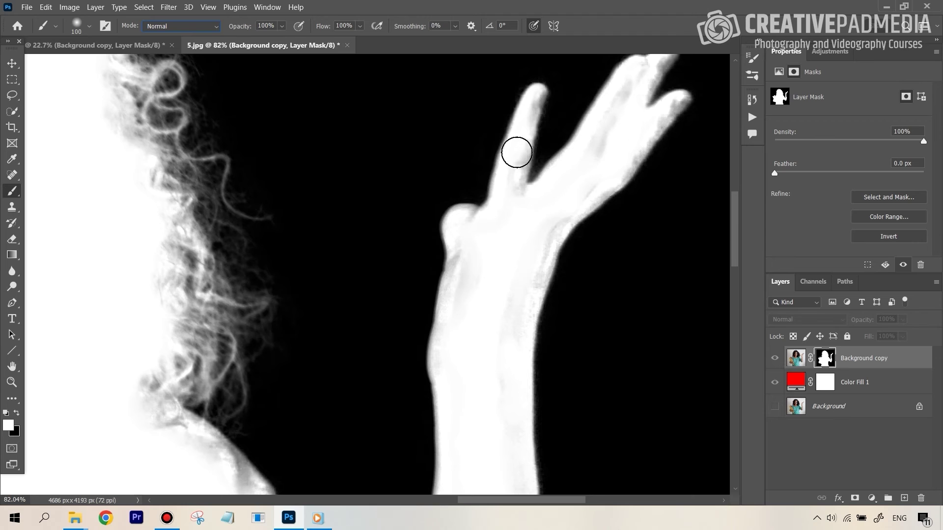
{"action": "mouse_move", "coordinate": [468, 255]}
{"action": "left_mouse_down"}
{"action": "mouse_move", "coordinate": [463, 244]}
{"action": "mouse_move", "coordinate": [449, 280]}
{"action": "mouse_move", "coordinate": [432, 275]}
{"action": "mouse_move", "coordinate": [435, 262]}
{"action": "left_mouse_up"}
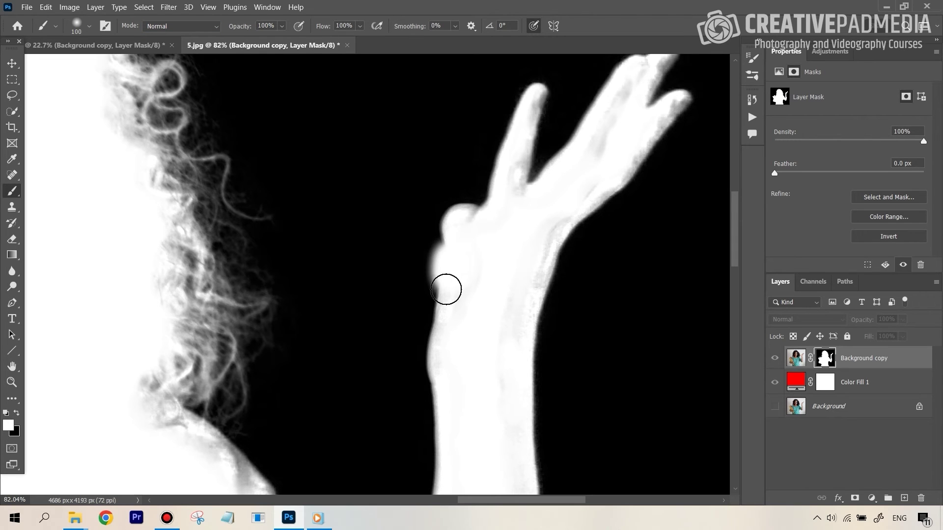
{"action": "key", "text": "ctrl+z"}
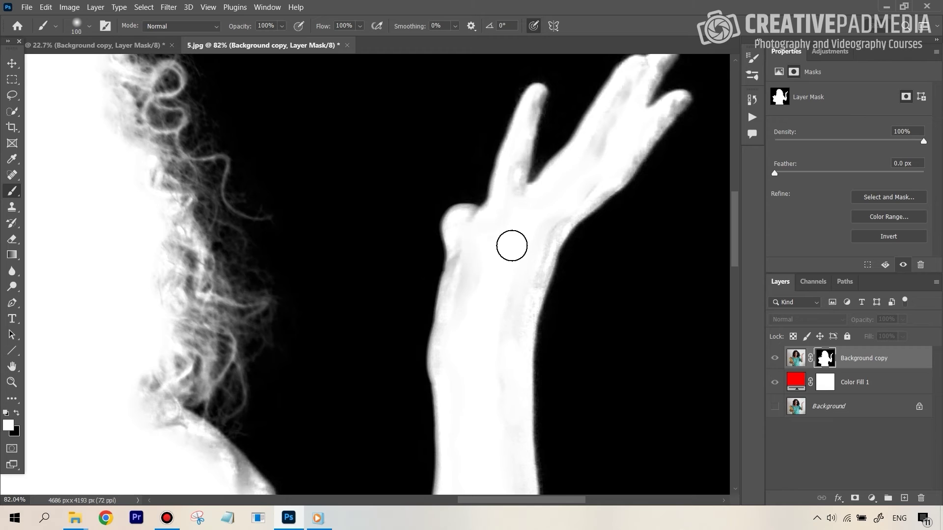
Set the brush to Overlay mode and paint white over the gray areas of the raised hand and fingers
{"action": "left_click", "coordinate": [213, 26]}
{"action": "left_click", "coordinate": [204, 194]}
{"action": "left_click_drag", "start_coordinate": [204, 195], "coordinate": [253, 188]}
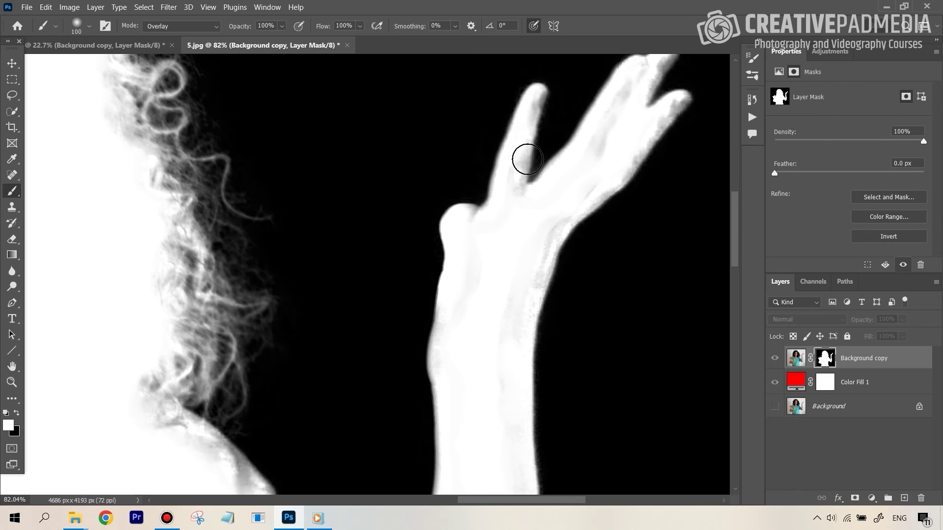
{"action": "left_click_drag", "start_coordinate": [537, 95], "coordinate": [543, 73]}
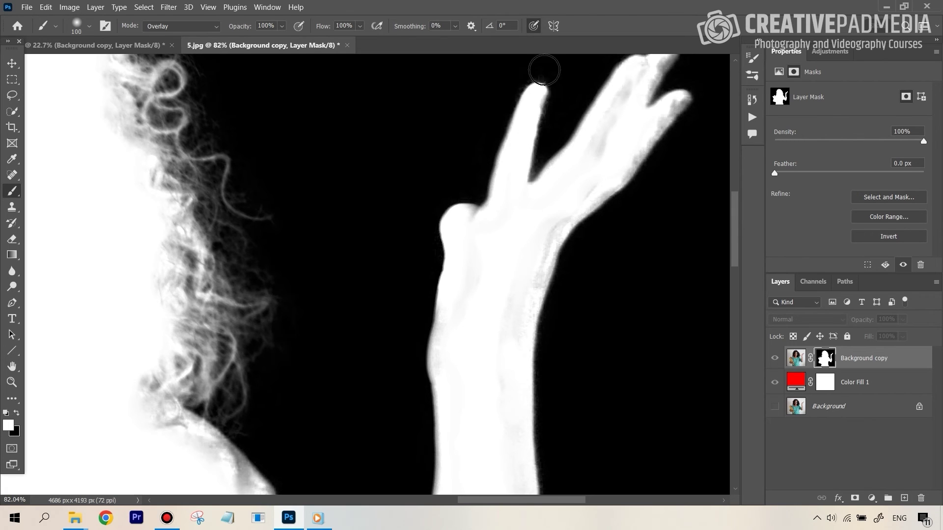
{"action": "mouse_move", "coordinate": [533, 280]}
{"action": "left_mouse_down"}
{"action": "mouse_move", "coordinate": [636, 103]}
{"action": "mouse_move", "coordinate": [592, 156]}
{"action": "mouse_move", "coordinate": [732, 35]}
{"action": "left_mouse_up"}
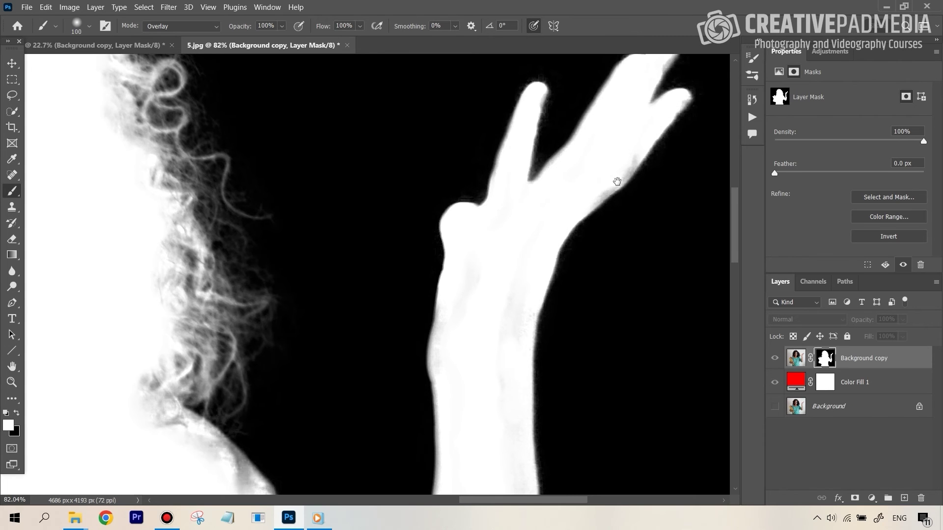
{"action": "mouse_move", "coordinate": [617, 181]}
{"action": "left_mouse_down"}
{"action": "mouse_move", "coordinate": [596, 249]}
{"action": "mouse_move", "coordinate": [649, 122]}
{"action": "mouse_move", "coordinate": [652, 200]}
{"action": "left_mouse_up"}
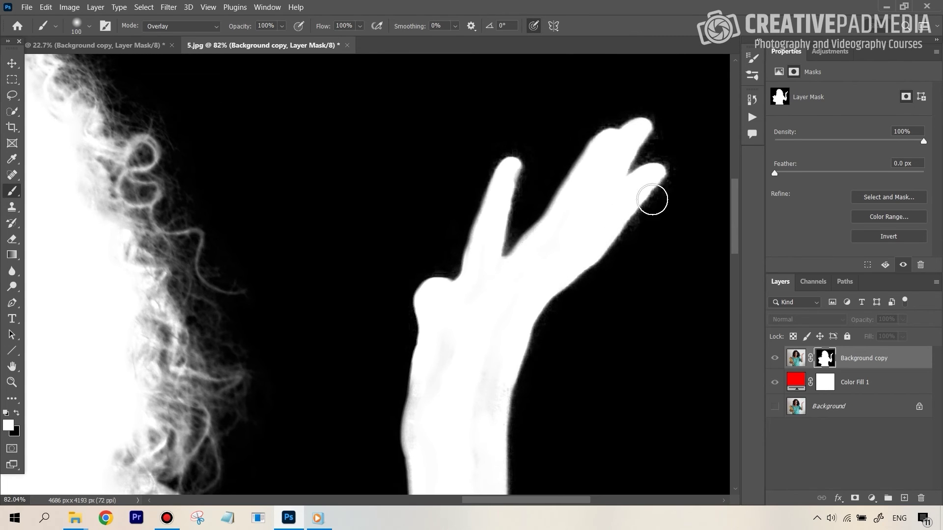
Paint white over the gray areas and both edges of the raised forearm in the mask in Overlay mode
{"action": "left_click_drag", "start_coordinate": [554, 308], "coordinate": [613, 83]}
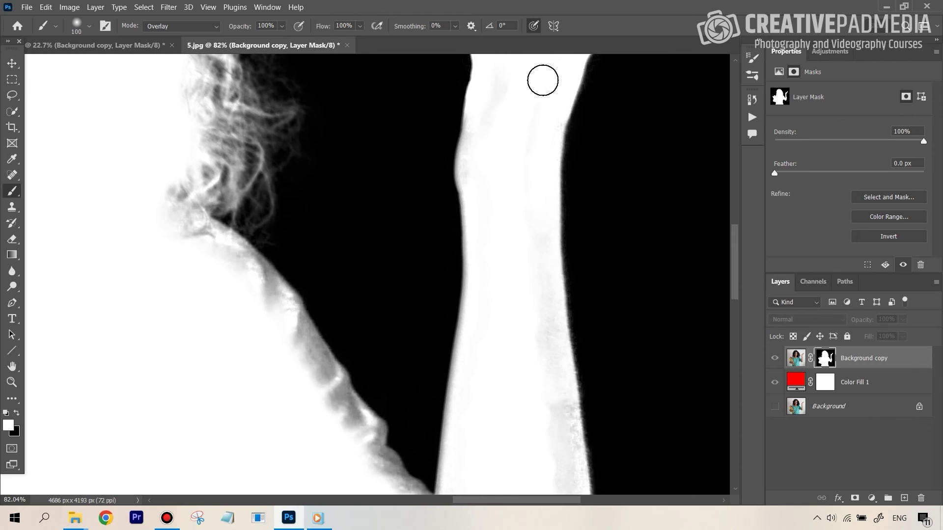
{"action": "left_click_drag", "start_coordinate": [470, 73], "coordinate": [480, 203]}
{"action": "mouse_move", "coordinate": [548, 211]}
{"action": "left_mouse_down"}
{"action": "mouse_move", "coordinate": [545, 181]}
{"action": "mouse_move", "coordinate": [546, 347]}
{"action": "mouse_move", "coordinate": [488, 217]}
{"action": "mouse_move", "coordinate": [491, 202]}
{"action": "left_mouse_up"}
{"action": "mouse_move", "coordinate": [543, 260]}
{"action": "left_mouse_down"}
{"action": "mouse_move", "coordinate": [520, 316]}
{"action": "mouse_move", "coordinate": [558, 387]}
{"action": "mouse_move", "coordinate": [559, 344]}
{"action": "left_mouse_up"}
{"action": "mouse_move", "coordinate": [558, 344]}
{"action": "left_mouse_down"}
{"action": "mouse_move", "coordinate": [502, 208]}
{"action": "mouse_move", "coordinate": [535, 277]}
{"action": "mouse_move", "coordinate": [536, 354]}
{"action": "mouse_move", "coordinate": [525, 258]}
{"action": "mouse_move", "coordinate": [565, 204]}
{"action": "mouse_move", "coordinate": [505, 413]}
{"action": "mouse_move", "coordinate": [438, 399]}
{"action": "mouse_move", "coordinate": [358, 414]}
{"action": "mouse_move", "coordinate": [405, 444]}
{"action": "mouse_move", "coordinate": [251, 357]}
{"action": "mouse_move", "coordinate": [231, 406]}
{"action": "mouse_move", "coordinate": [193, 345]}
{"action": "mouse_move", "coordinate": [180, 440]}
{"action": "mouse_move", "coordinate": [290, 392]}
{"action": "mouse_move", "coordinate": [261, 381]}
{"action": "mouse_move", "coordinate": [360, 397]}
{"action": "mouse_move", "coordinate": [402, 352]}
{"action": "mouse_move", "coordinate": [465, 406]}
{"action": "left_mouse_up"}
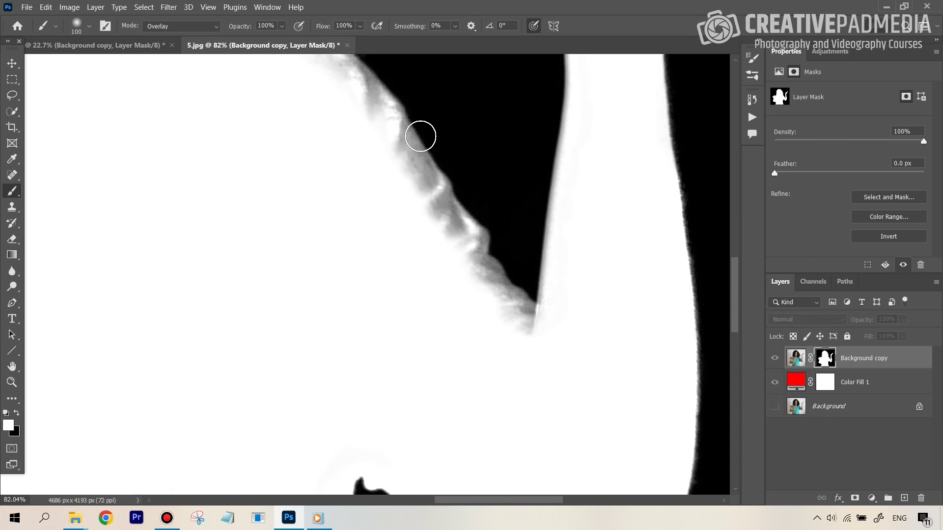
Paint white along the gray shoulder and sleeve edge between the hair and the raised arm in the mask
{"action": "mouse_move", "coordinate": [421, 132]}
{"action": "left_mouse_down"}
{"action": "mouse_move", "coordinate": [476, 279]}
{"action": "mouse_move", "coordinate": [498, 310]}
{"action": "mouse_move", "coordinate": [502, 270]}
{"action": "mouse_move", "coordinate": [435, 180]}
{"action": "mouse_move", "coordinate": [490, 234]}
{"action": "mouse_move", "coordinate": [526, 294]}
{"action": "left_mouse_up"}
{"action": "scroll", "coordinate": [432, 333], "scroll_direction": "up", "scroll_amount": 3}
{"action": "scroll", "coordinate": [431, 332], "scroll_direction": "left", "scroll_amount": 2}
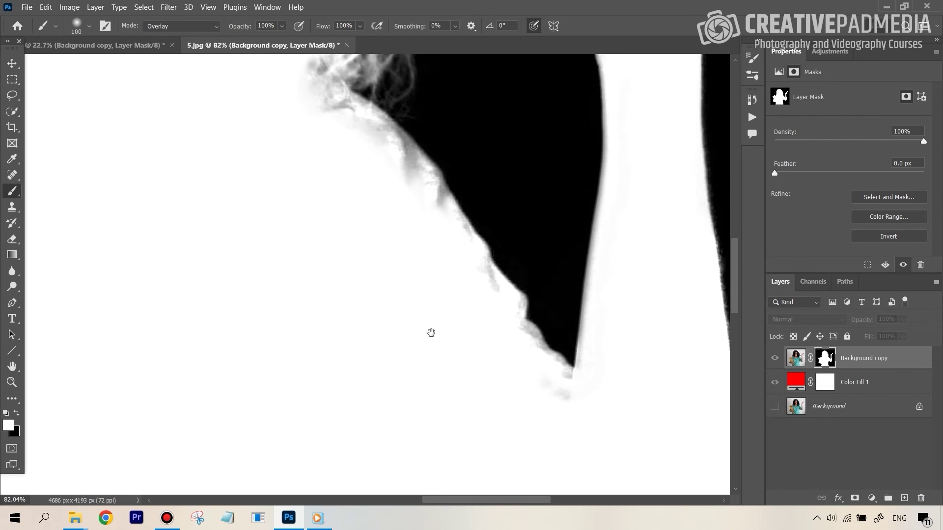
{"action": "mouse_move", "coordinate": [349, 165]}
{"action": "left_mouse_down"}
{"action": "mouse_move", "coordinate": [413, 215]}
{"action": "mouse_move", "coordinate": [492, 229]}
{"action": "mouse_move", "coordinate": [456, 268]}
{"action": "mouse_move", "coordinate": [491, 231]}
{"action": "mouse_move", "coordinate": [489, 336]}
{"action": "mouse_move", "coordinate": [557, 285]}
{"action": "mouse_move", "coordinate": [521, 373]}
{"action": "mouse_move", "coordinate": [576, 364]}
{"action": "mouse_move", "coordinate": [594, 423]}
{"action": "mouse_move", "coordinate": [627, 408]}
{"action": "mouse_move", "coordinate": [627, 448]}
{"action": "left_mouse_up"}
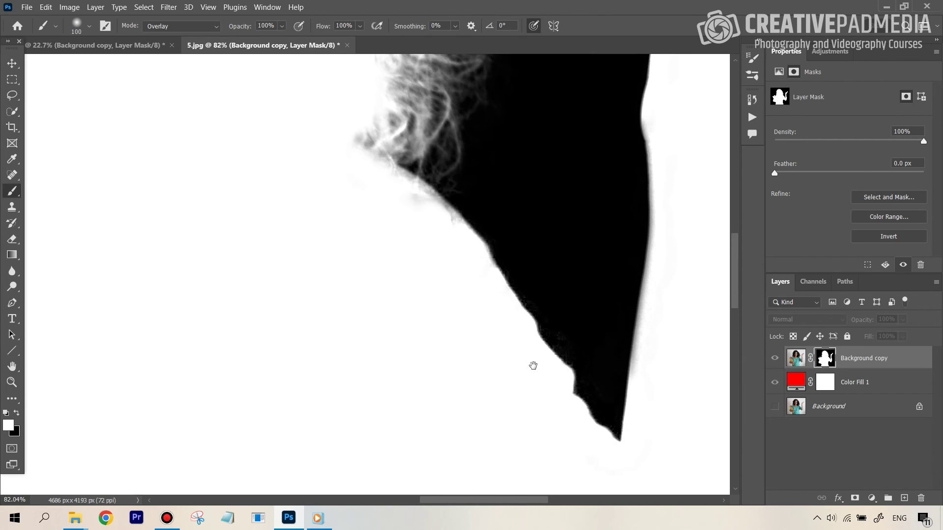
Paint white over the gray sleeve edge just below the folders on the arm holding them in the mask
{"action": "scroll", "coordinate": [533, 366], "scroll_direction": "left", "scroll_amount": 6}
{"action": "scroll", "coordinate": [592, 330], "scroll_direction": "down", "scroll_amount": 3}
{"action": "scroll", "coordinate": [708, 242], "scroll_direction": "left", "scroll_amount": 3}
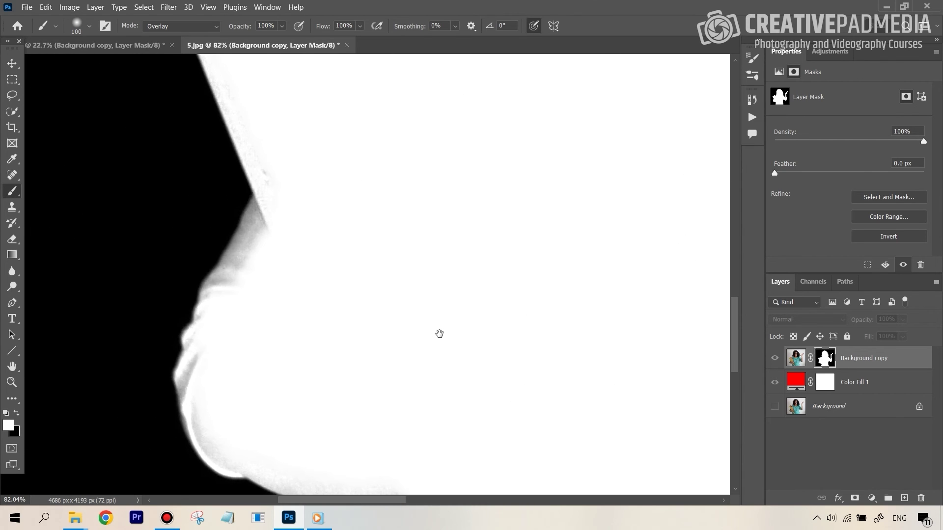
{"action": "left_click_drag", "start_coordinate": [439, 334], "coordinate": [484, 325]}
{"action": "mouse_move", "coordinate": [252, 191]}
{"action": "left_mouse_down"}
{"action": "mouse_move", "coordinate": [299, 261]}
{"action": "mouse_move", "coordinate": [285, 289]}
{"action": "mouse_move", "coordinate": [299, 238]}
{"action": "mouse_move", "coordinate": [235, 315]}
{"action": "left_mouse_up"}
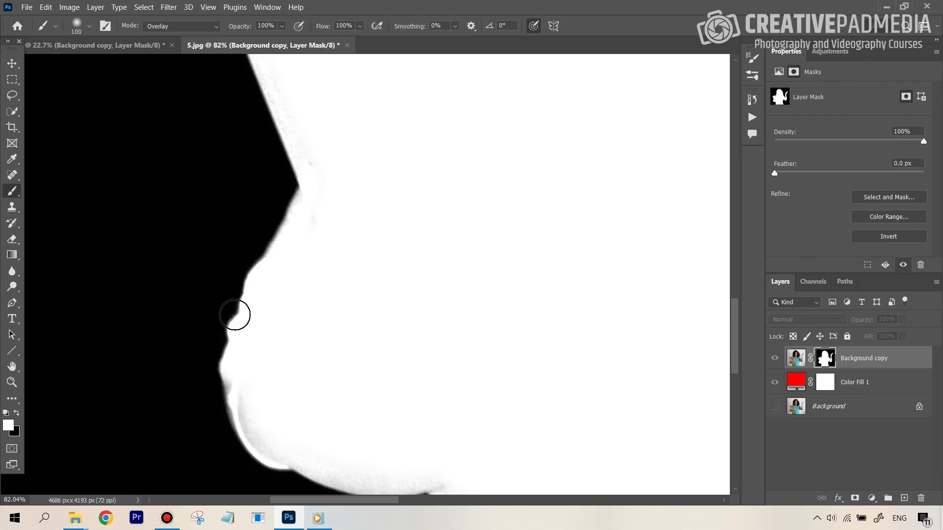
Return from the mask display to the image and examine the raised hand and full cutout against the red fill
{"action": "key", "text": "ctrl+0"}
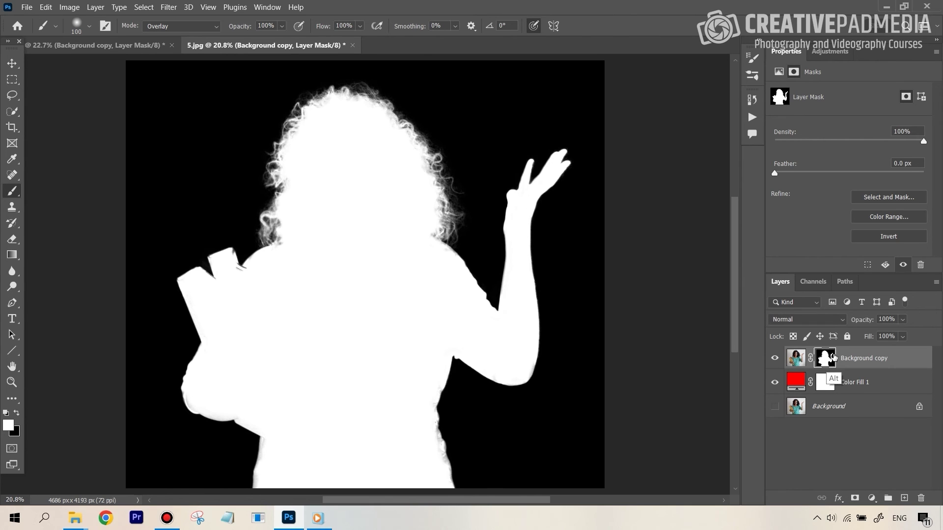
{"action": "left_click", "coordinate": [830, 361], "text": "alt"}
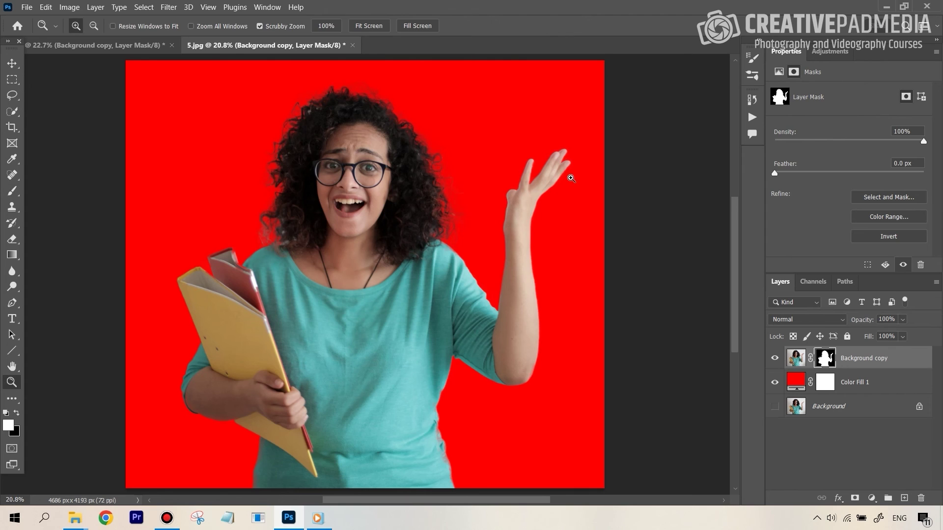
{"action": "scroll", "coordinate": [568, 178], "scroll_direction": "up", "scroll_amount": 5, "text": "alt"}
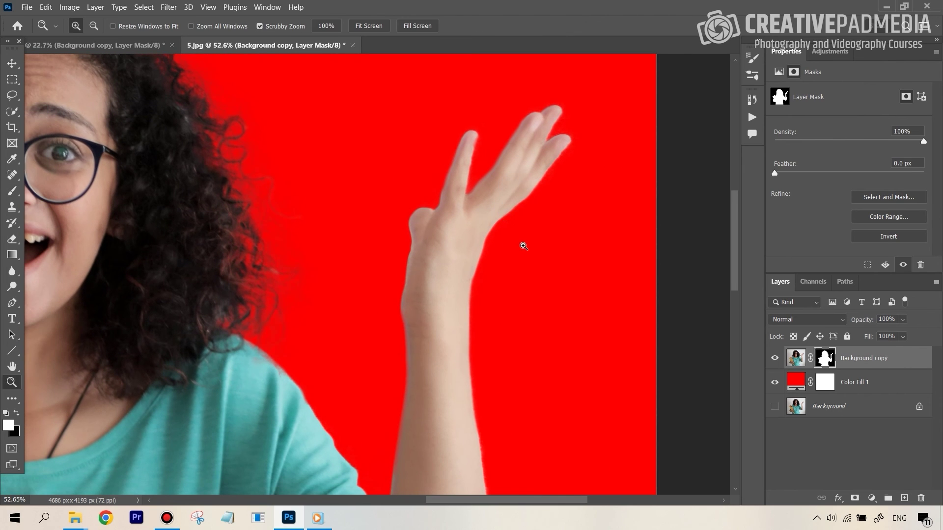
{"action": "scroll", "coordinate": [522, 246], "scroll_direction": "down", "scroll_amount": 5, "text": "alt"}
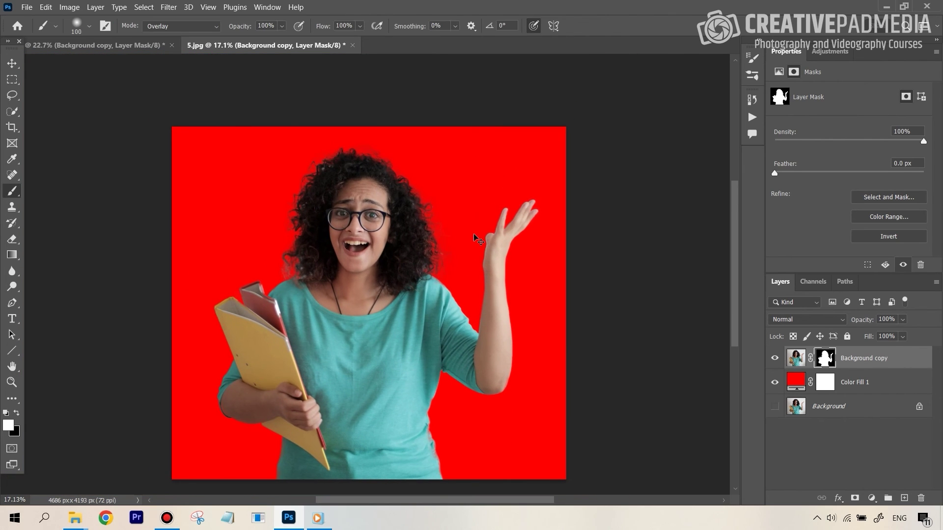
{"action": "key", "text": "ctrl+0"}
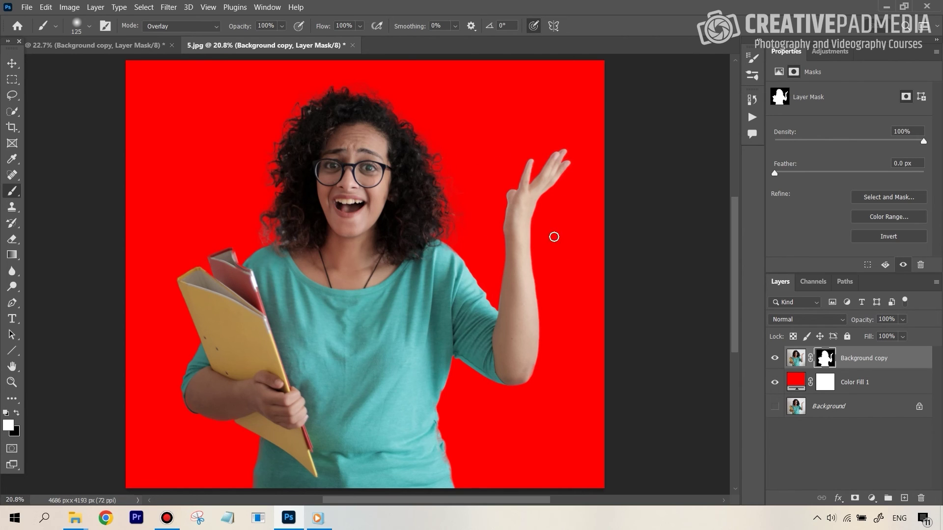
Enlarge the brush to a size of 700
{"action": "key", "text": "bracketright"}
{"action": "key", "text": "bracketright"}
{"action": "key", "text": "bracketright"}
{"action": "key", "text": "bracketright"}
{"action": "key", "text": "bracketright"}
{"action": "key", "text": "bracketright"}
{"action": "key", "text": "bracketright"}
{"action": "key", "text": "bracketright"}
{"action": "key", "text": "bracketright"}
Examine the curly hair edges around the head and above the folder-side shoulder for leftover background
{"action": "key", "text": "z"}
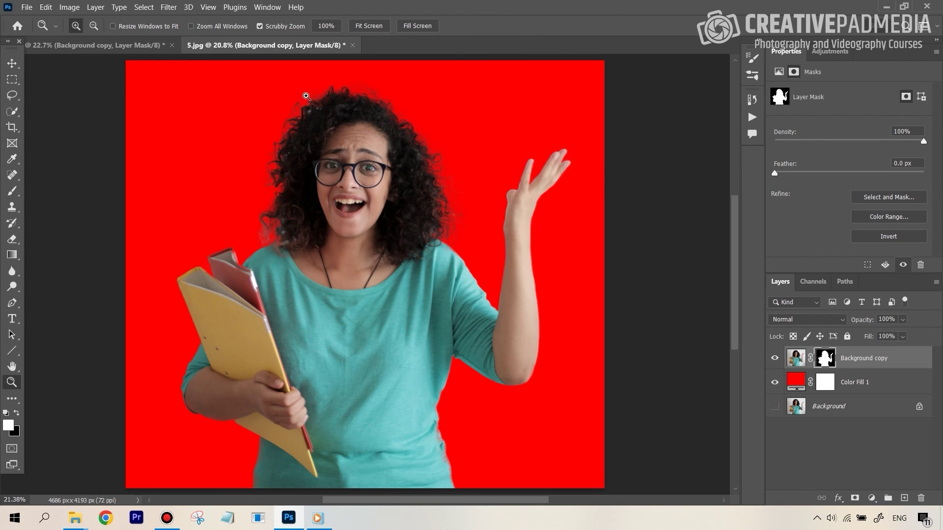
{"action": "left_click_drag", "start_coordinate": [306, 97], "coordinate": [364, 140]}
{"action": "key", "text": "b"}
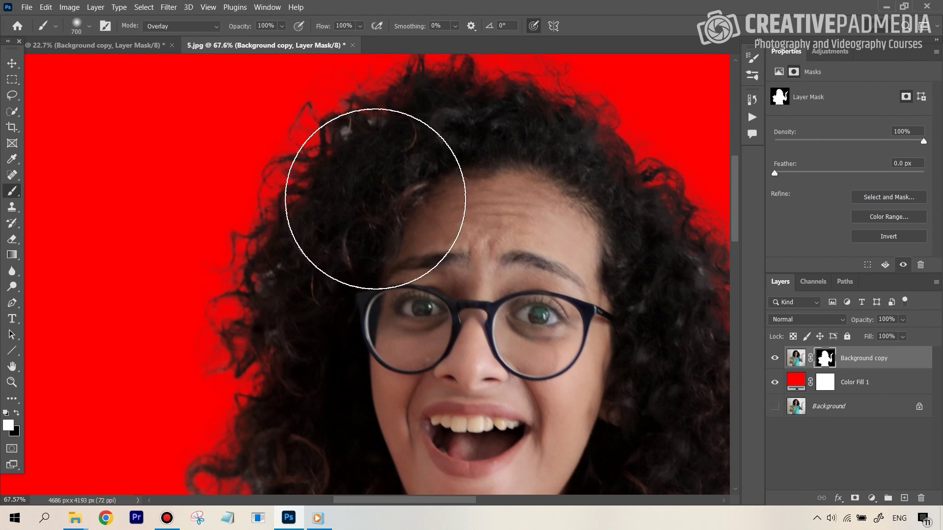
{"action": "key", "text": "z"}
{"action": "mouse_move", "coordinate": [375, 199]}
{"action": "left_mouse_down"}
{"action": "mouse_move", "coordinate": [354, 243]}
{"action": "mouse_move", "coordinate": [341, 246]}
{"action": "left_mouse_up"}
{"action": "key", "text": "b"}
{"action": "key", "text": "z"}
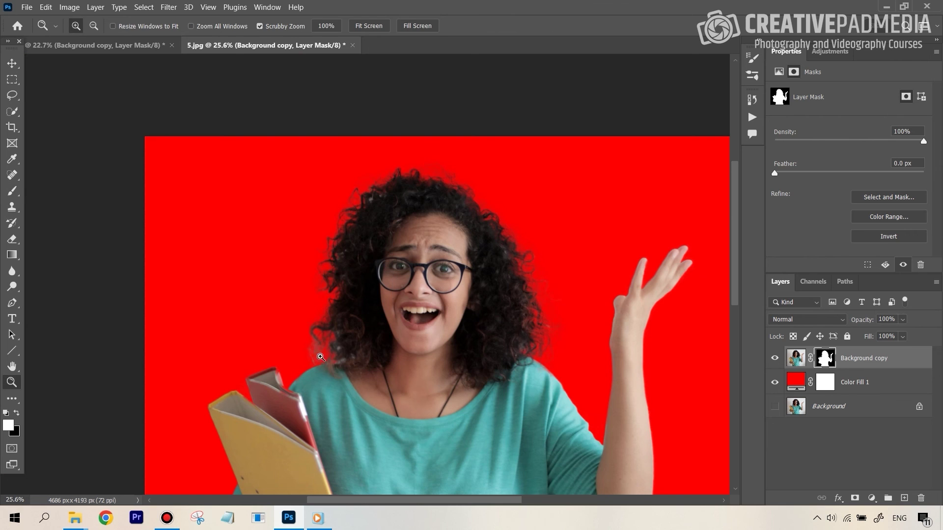
{"action": "left_click_drag", "start_coordinate": [321, 357], "coordinate": [388, 315]}
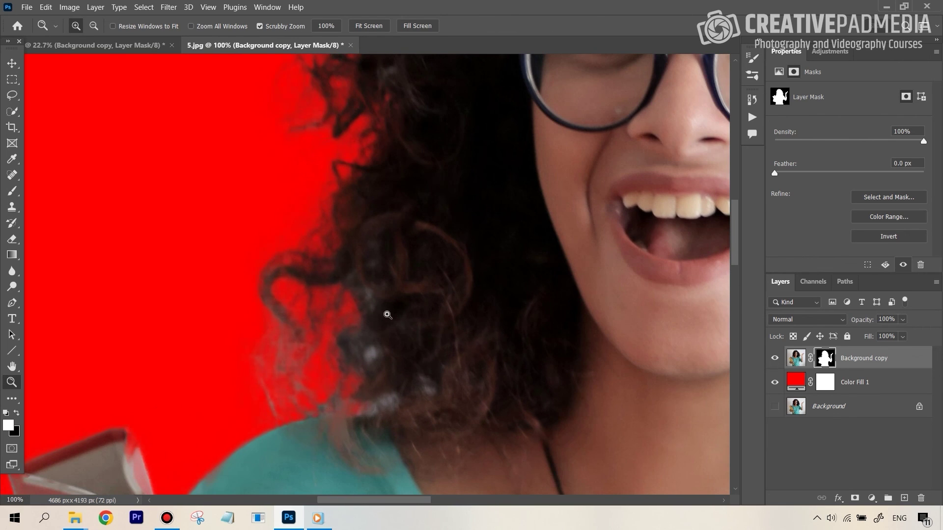
{"action": "key", "text": "b"}
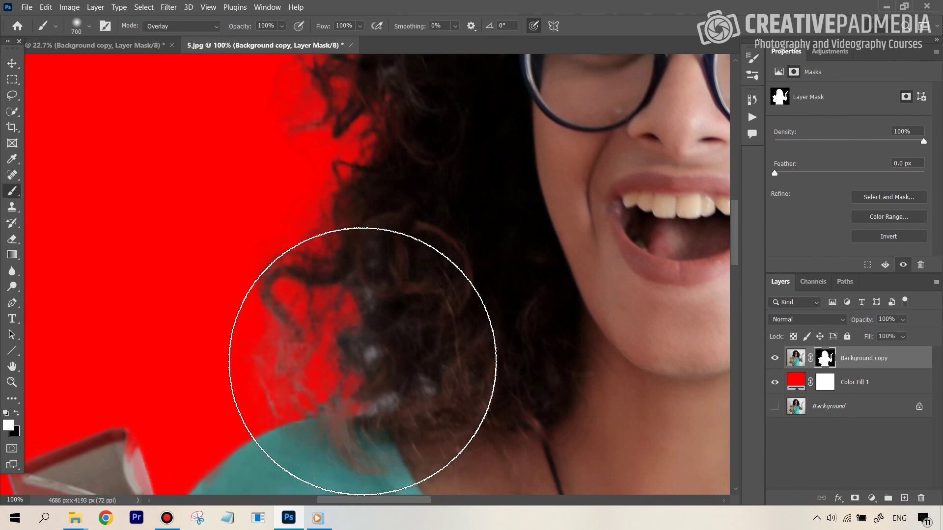
{"action": "mouse_move", "coordinate": [362, 362]}
{"action": "left_mouse_down"}
{"action": "mouse_move", "coordinate": [482, 217]}
{"action": "mouse_move", "coordinate": [370, 322]}
{"action": "left_mouse_up"}
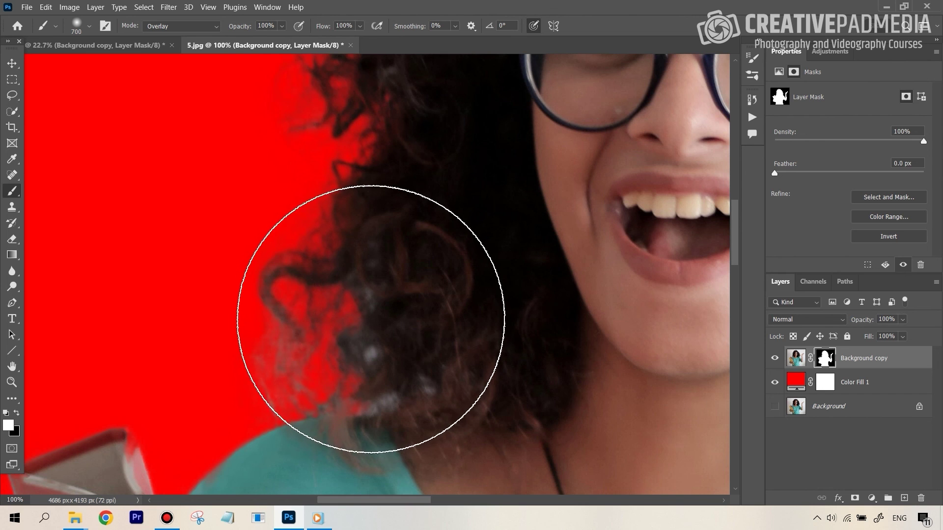
{"action": "key", "text": "alt"}
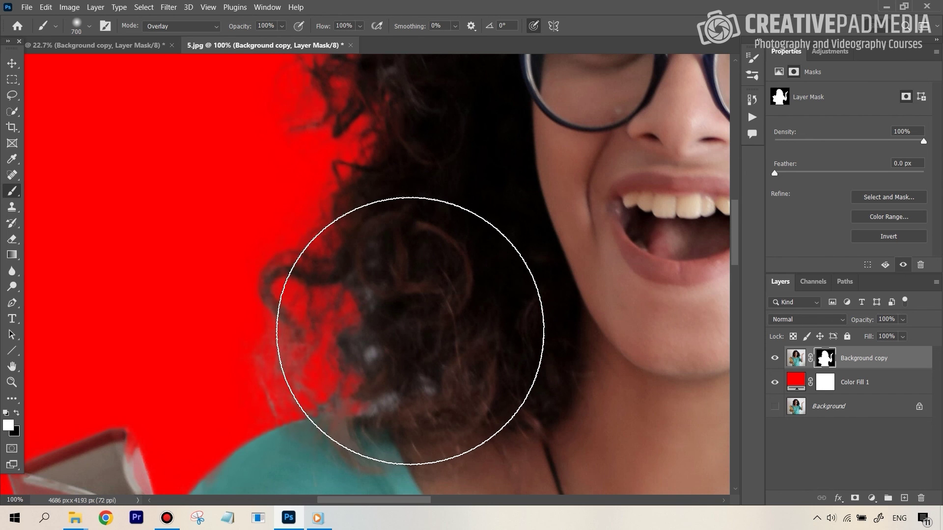
{"action": "key", "text": "z"}
{"action": "mouse_move", "coordinate": [406, 318]}
{"action": "left_mouse_down"}
{"action": "mouse_move", "coordinate": [366, 334]}
{"action": "mouse_move", "coordinate": [392, 305]}
{"action": "left_mouse_up"}
{"action": "key", "text": "b"}
{"action": "mouse_move", "coordinate": [573, 255]}
{"action": "left_mouse_down"}
{"action": "mouse_move", "coordinate": [481, 186]}
{"action": "mouse_move", "coordinate": [482, 241]}
{"action": "left_mouse_up"}
{"action": "scroll", "coordinate": [508, 202], "scroll_direction": "down", "scroll_amount": 3}
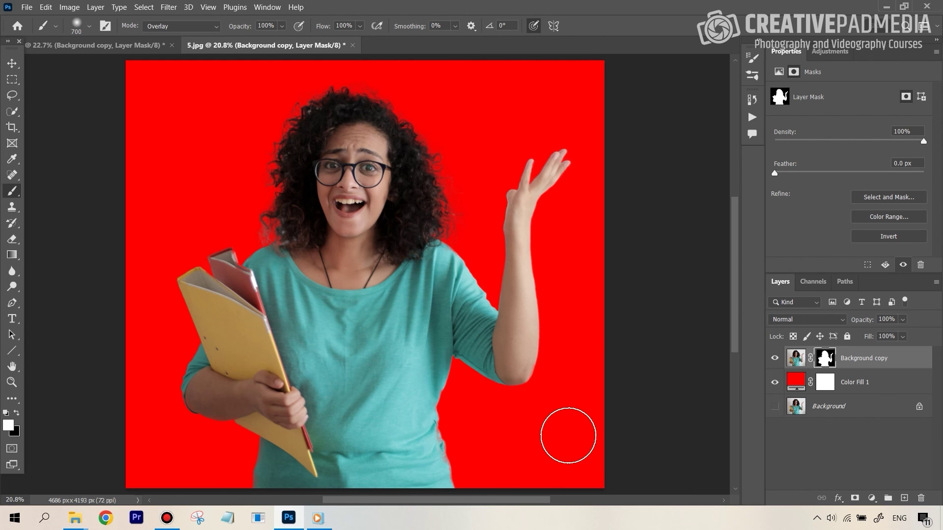
Switch the painting color to black and brush over the mask edge beneath the raised arm's sleeve in Overlay mode
{"action": "key", "text": "x"}
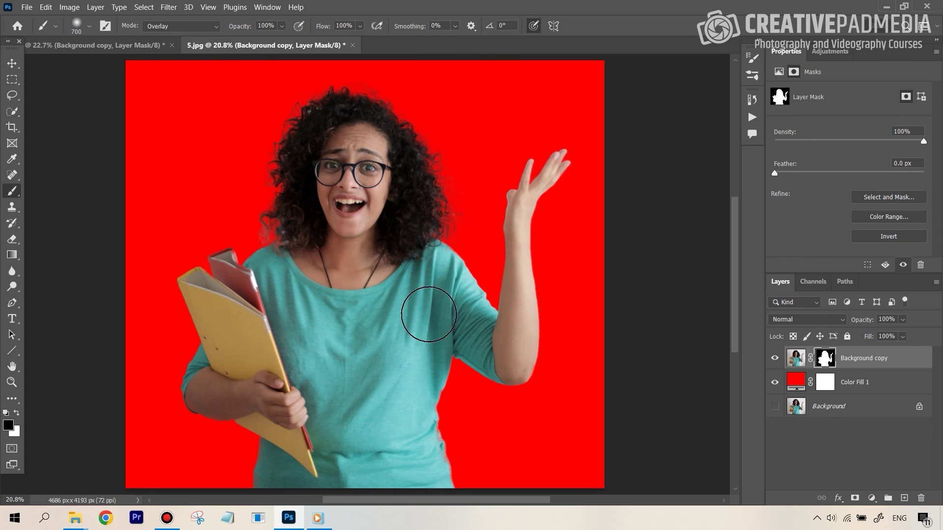
{"action": "mouse_move", "coordinate": [440, 320]}
{"action": "left_mouse_down"}
{"action": "mouse_move", "coordinate": [485, 343]}
{"action": "mouse_move", "coordinate": [467, 353]}
{"action": "left_mouse_up"}
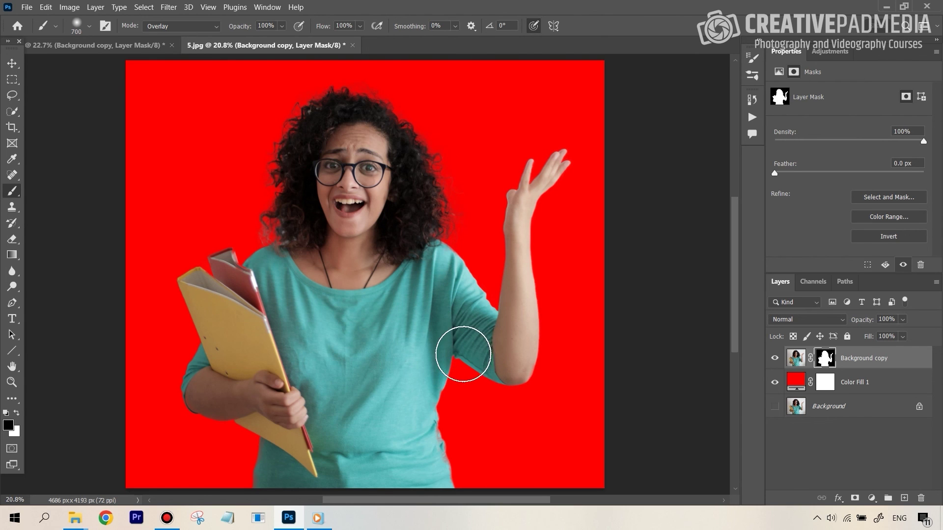